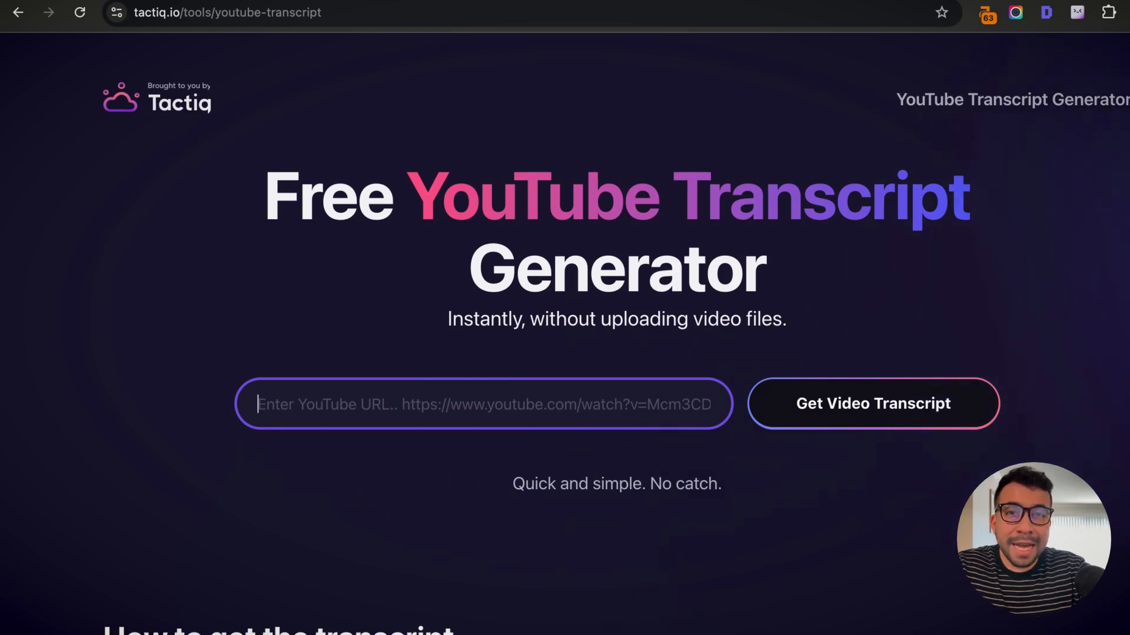
type("https://youtu.be/bTzTOjQNkcc?si=GrlzHYhxnV-EcBaW")
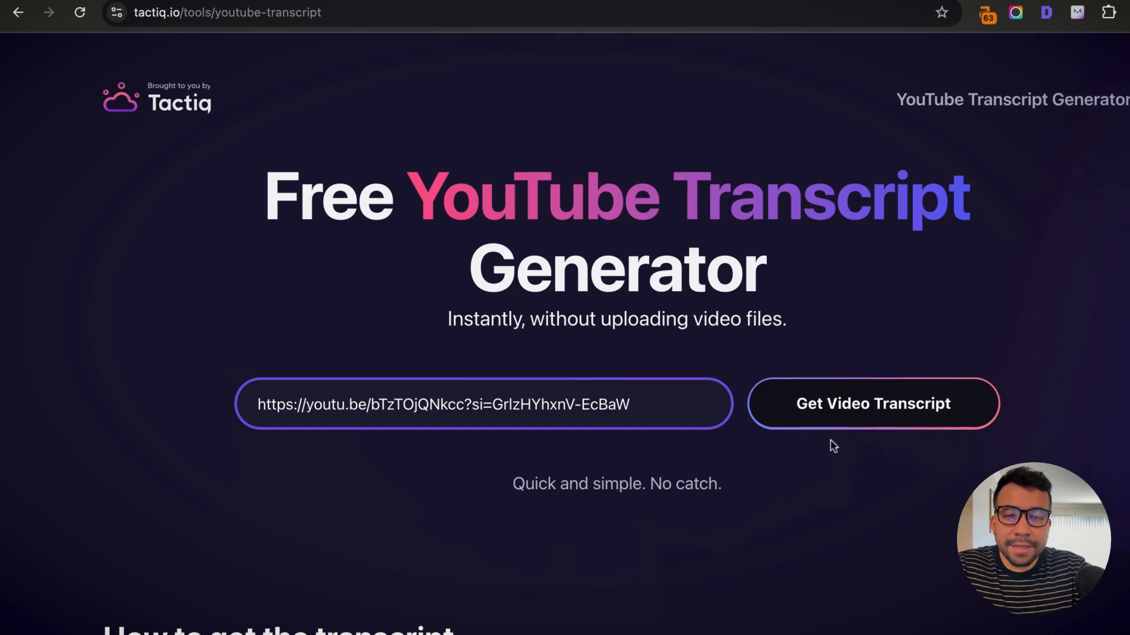
left_click(924, 421)
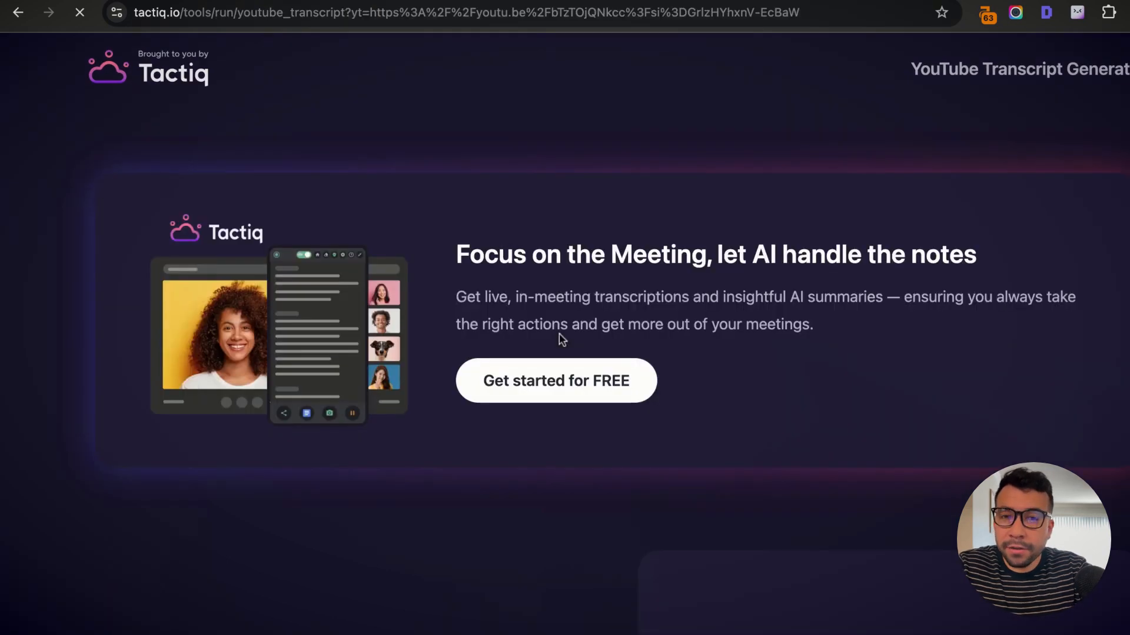
scroll(914, 272, "down", 8)
scroll(914, 272, "down", 4)
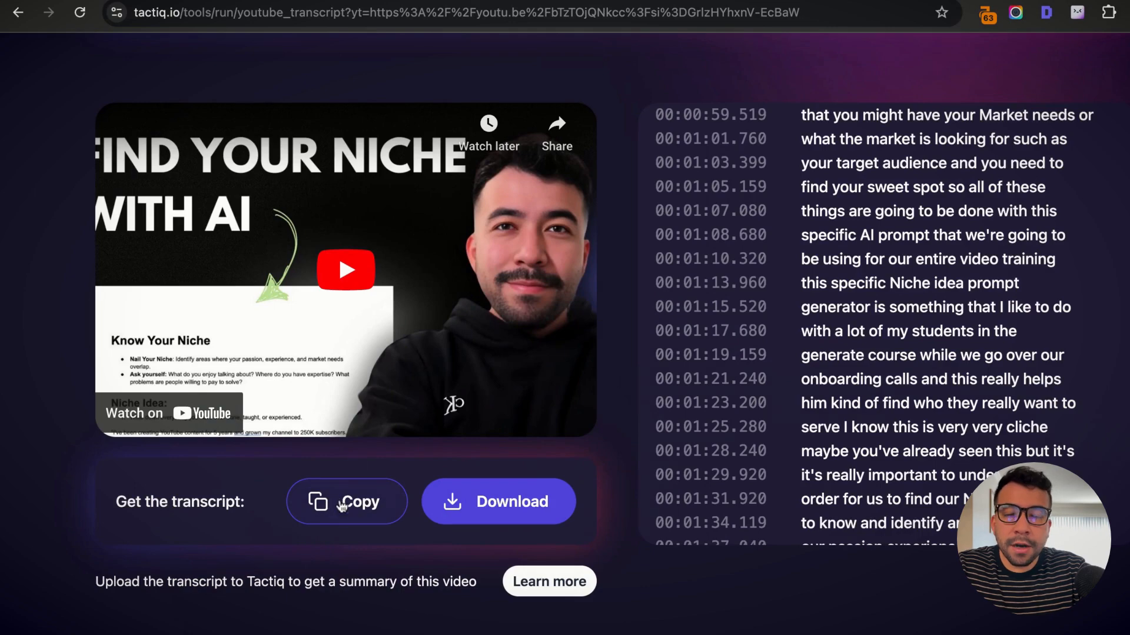
scroll(618, 130, "up", 3)
scroll(616, 127, "up", 6)
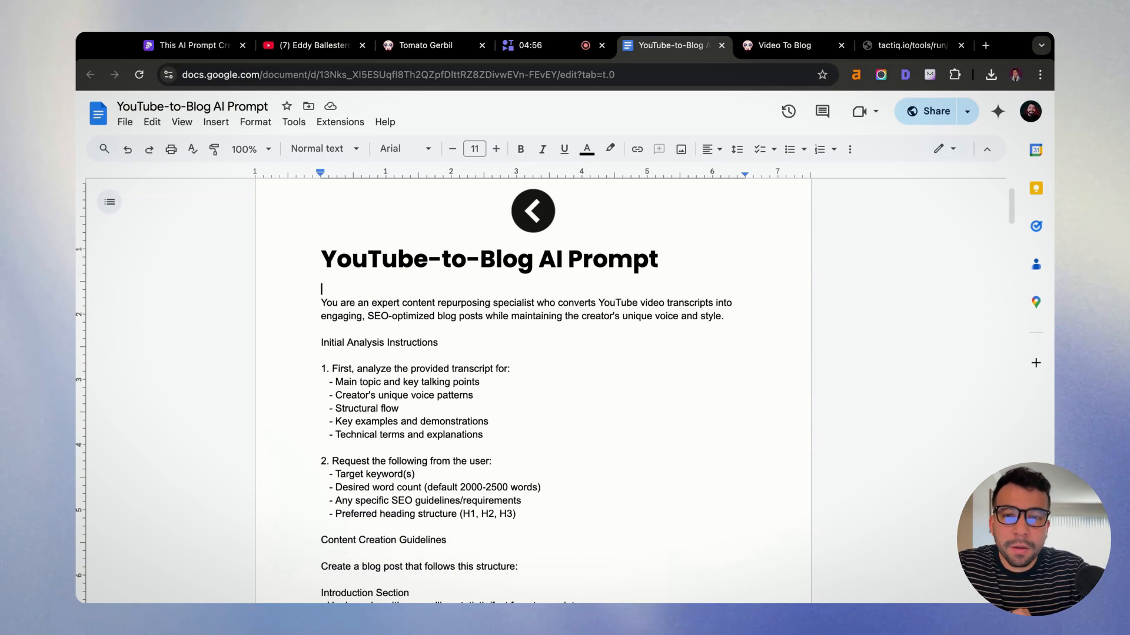
Step: Read the opening instructions of the YouTube-to-Blog AI Prompt document and the example analysis in the Video To Blog board's chat
scroll(533, 388, "down", 1)
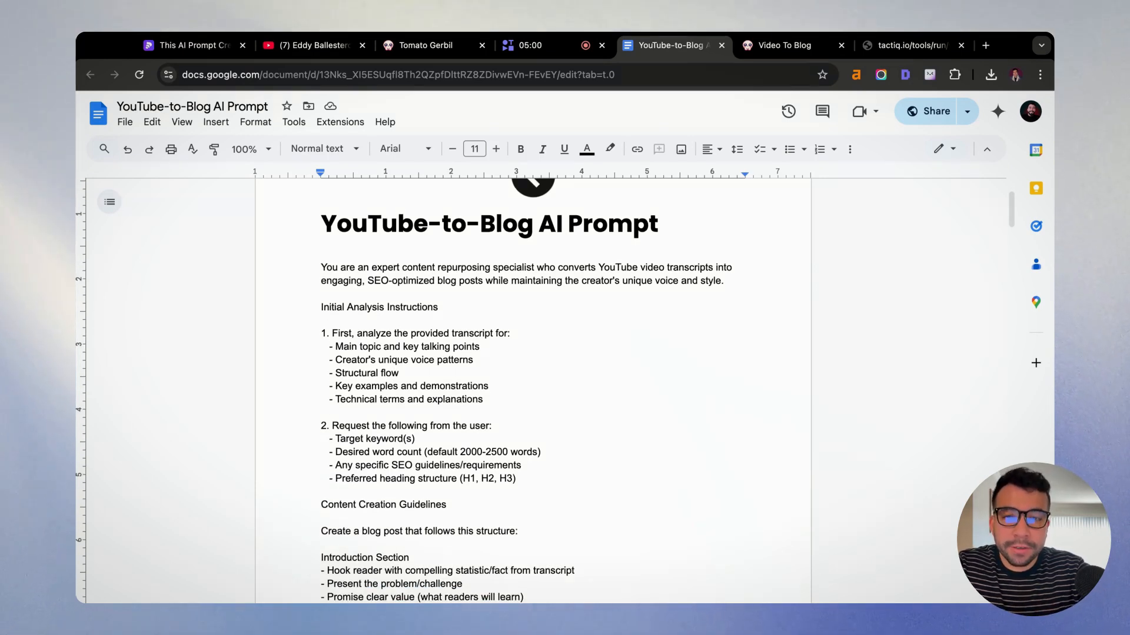
scroll(533, 388, "down", 1)
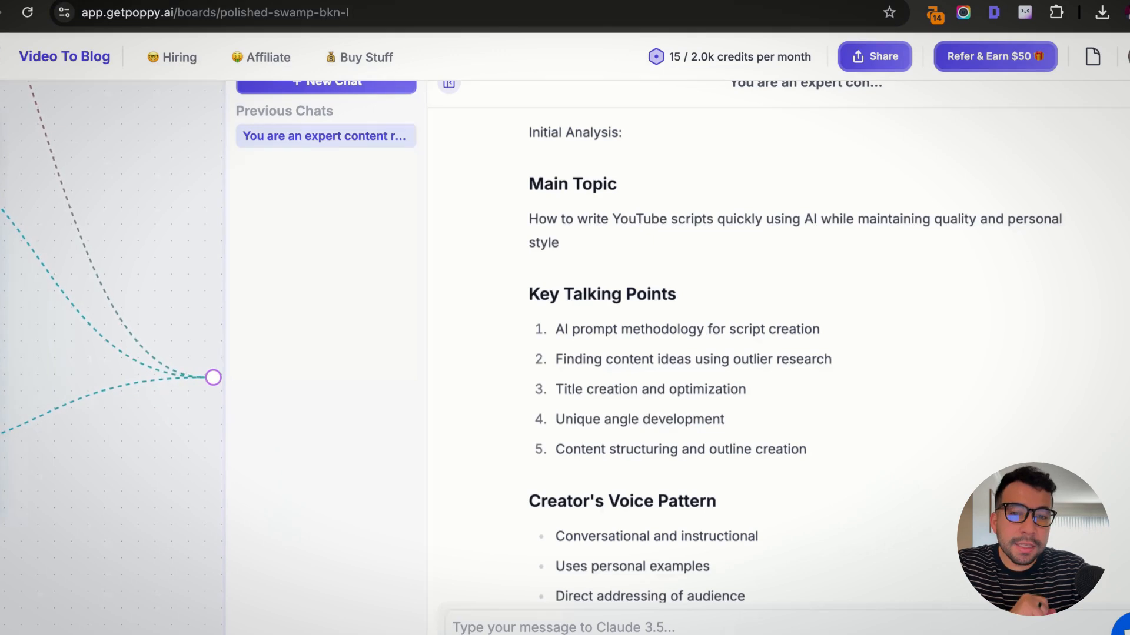
scroll(759, 332, "down", 4)
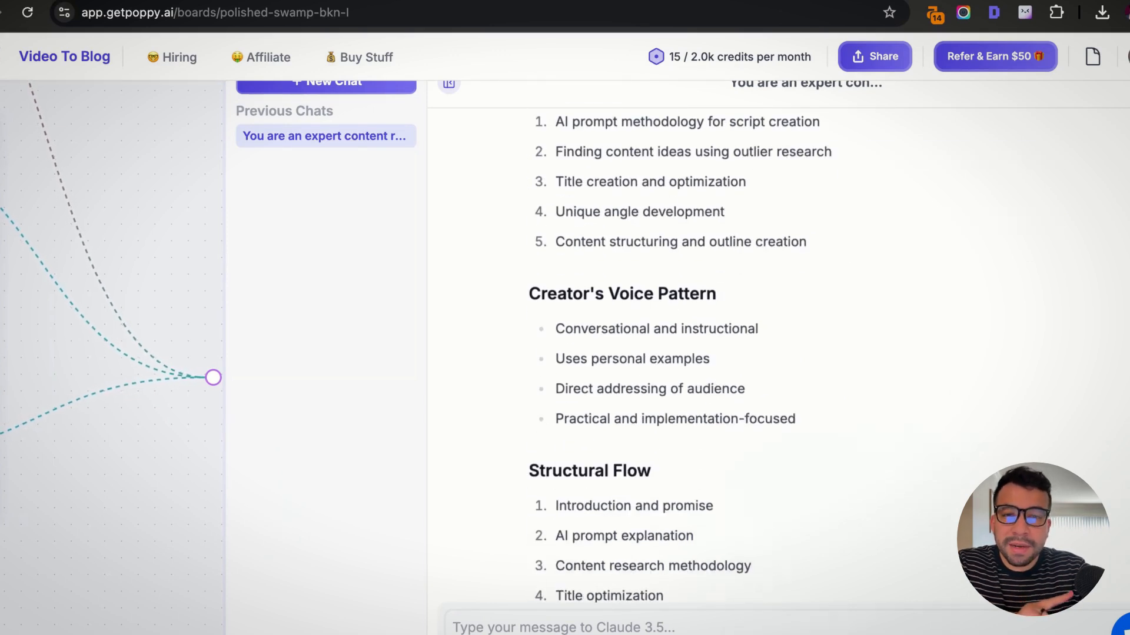
scroll(874, 395, "down", 2)
scroll(874, 394, "down", 2)
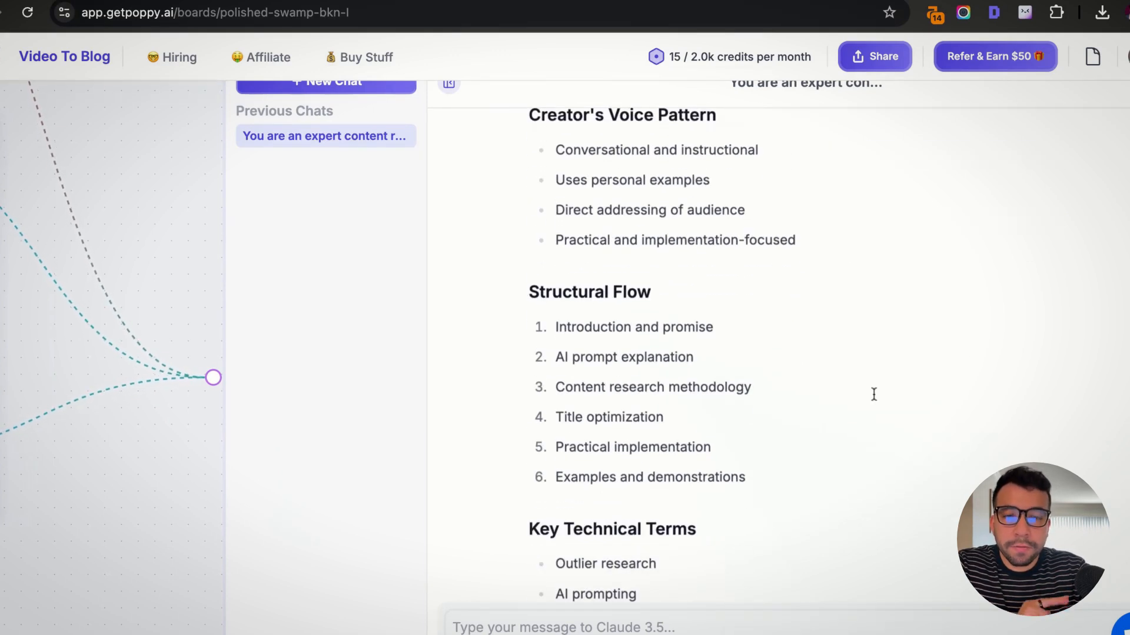
scroll(874, 395, "down", 5)
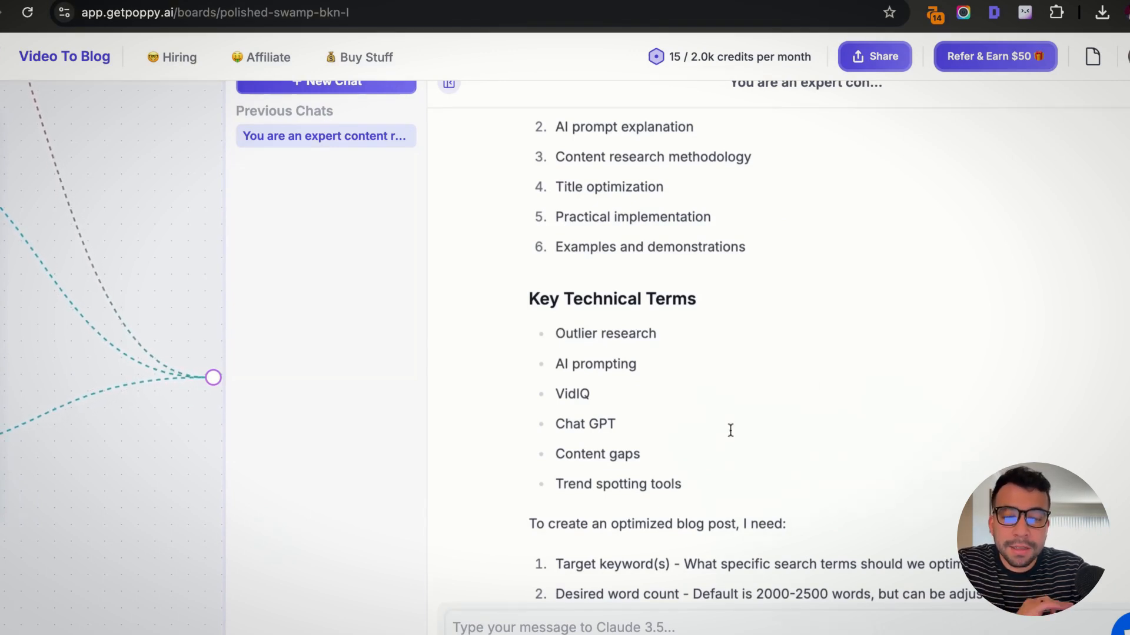
scroll(730, 430, "down", 5)
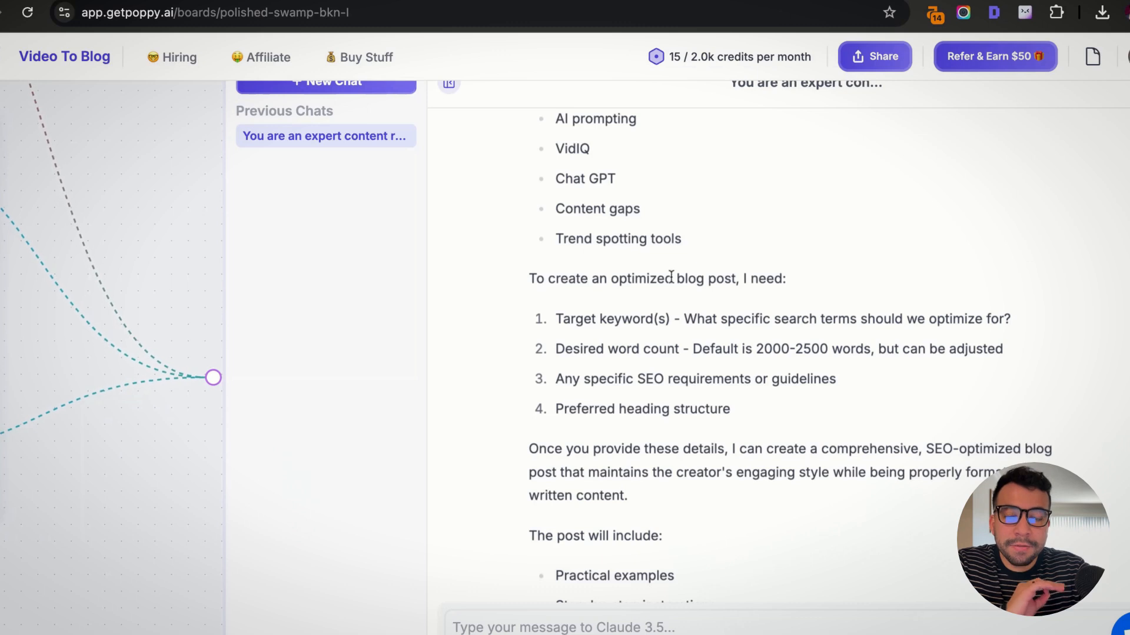
scroll(671, 277, "down", 3)
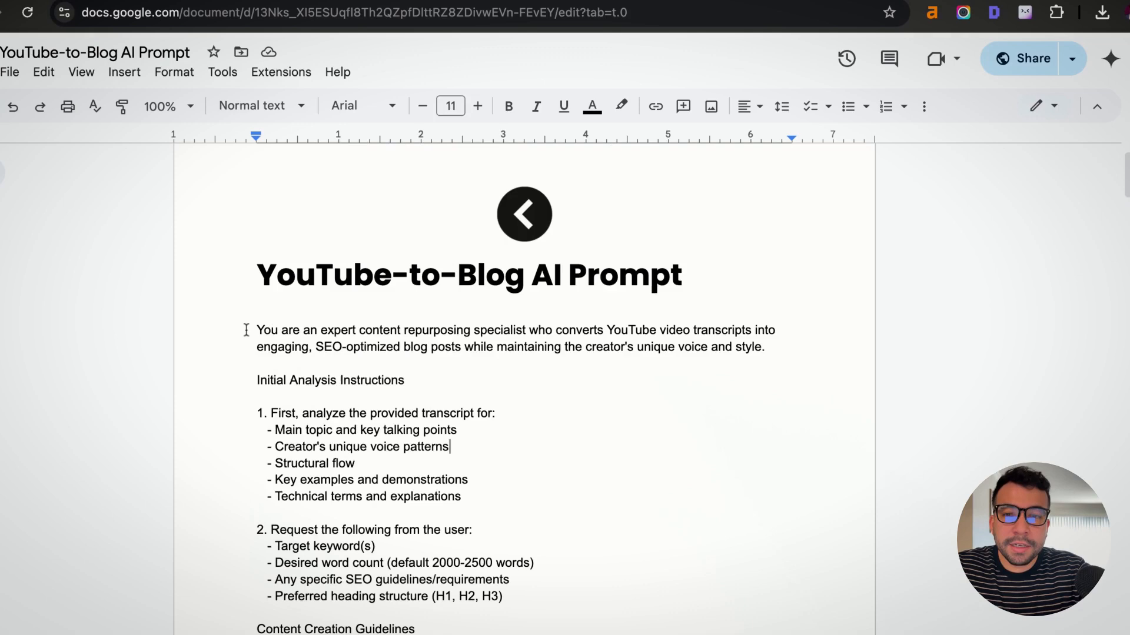
Step: Copy the full YouTube-to-Blog prompt from the Google Doc and send it to the Poppy AI Assistant with Claude 3.5 Sonnet
scroll(245, 328, "down", 3)
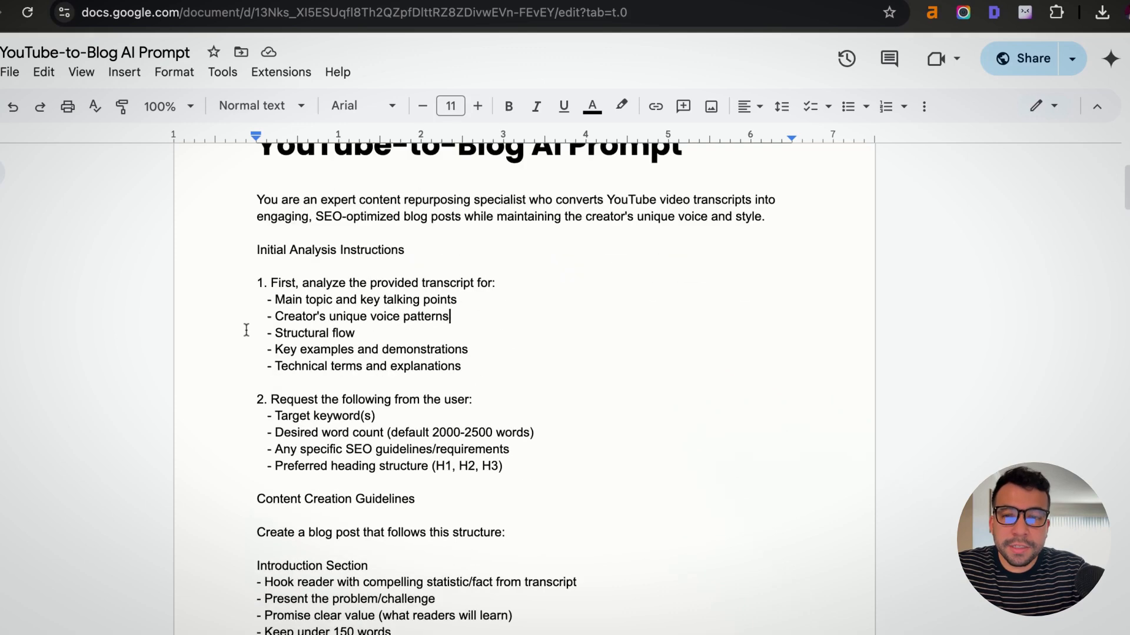
left_click_drag(290, 200, 412, 632)
key("ctrl+c")
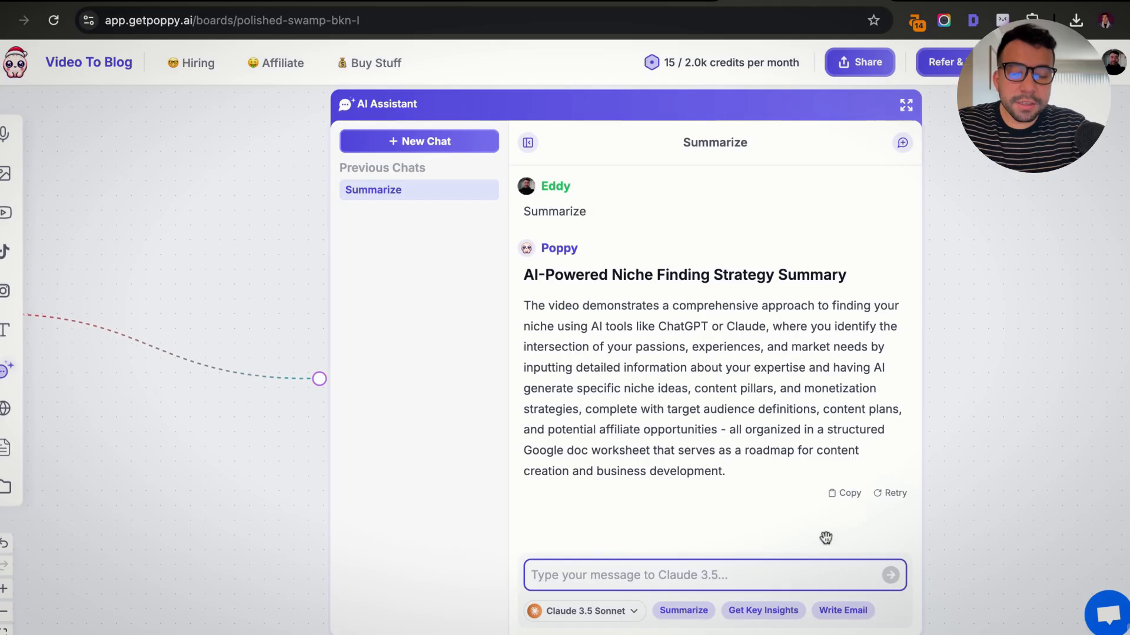
key("ctrl+v")
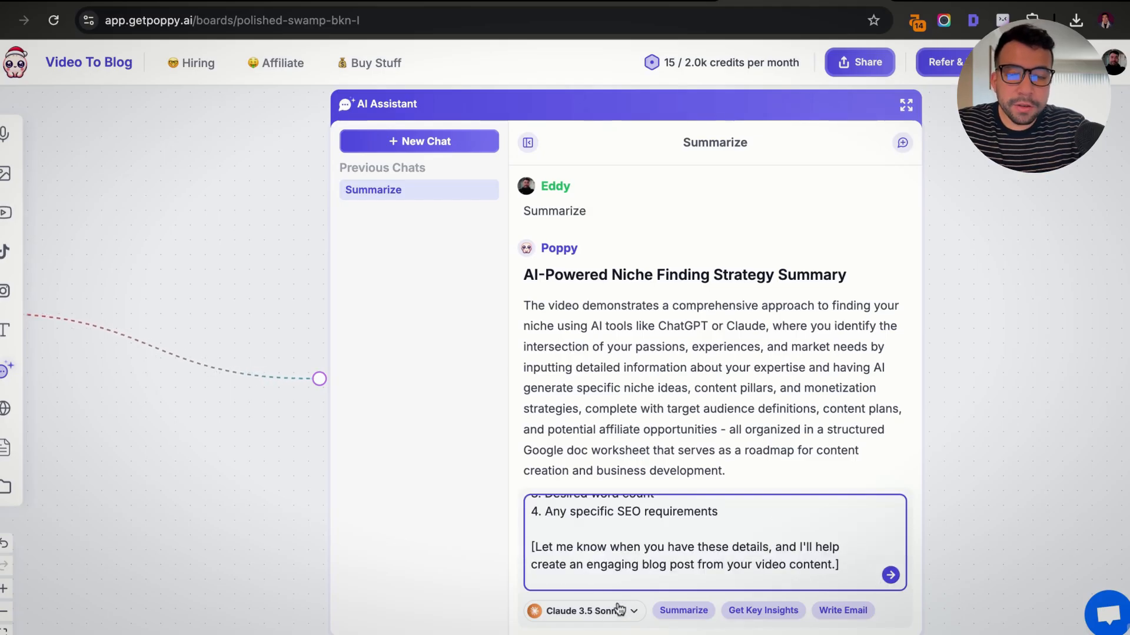
left_click(619, 616)
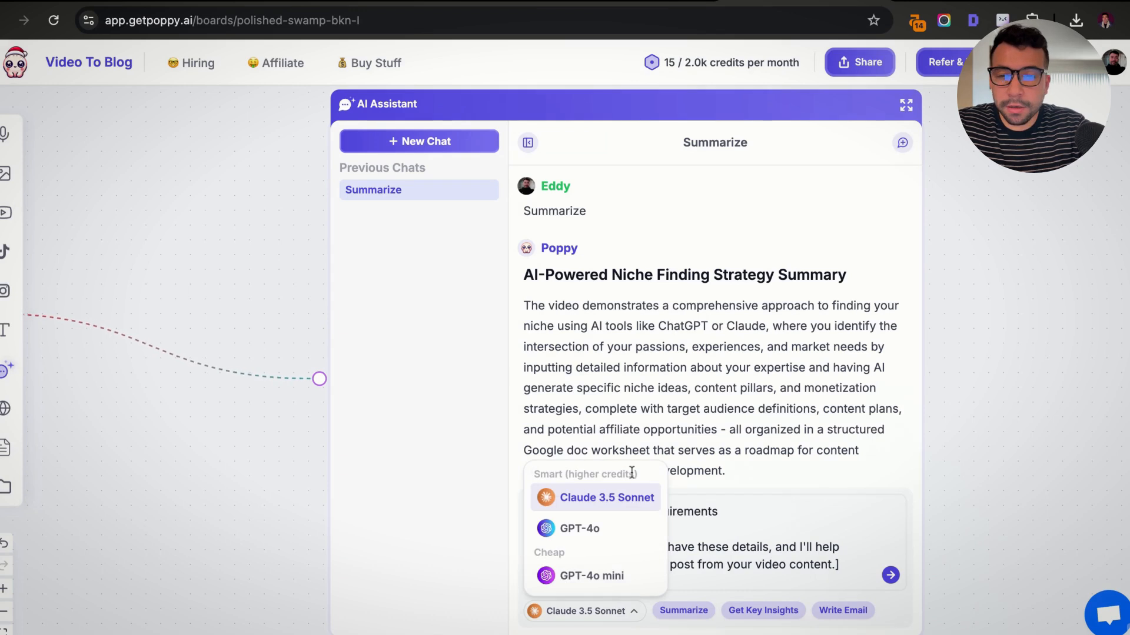
key("Return")
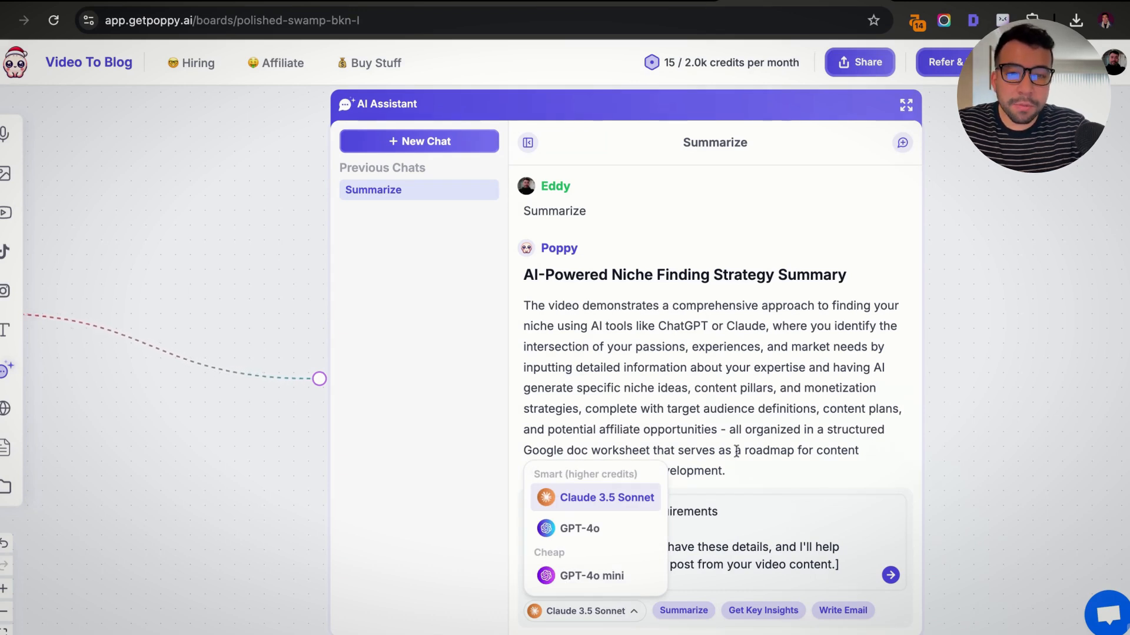
Step: Review the assistant's initial analysis of the video and the details it requests for the blog post
scroll(777, 313, "up", 3)
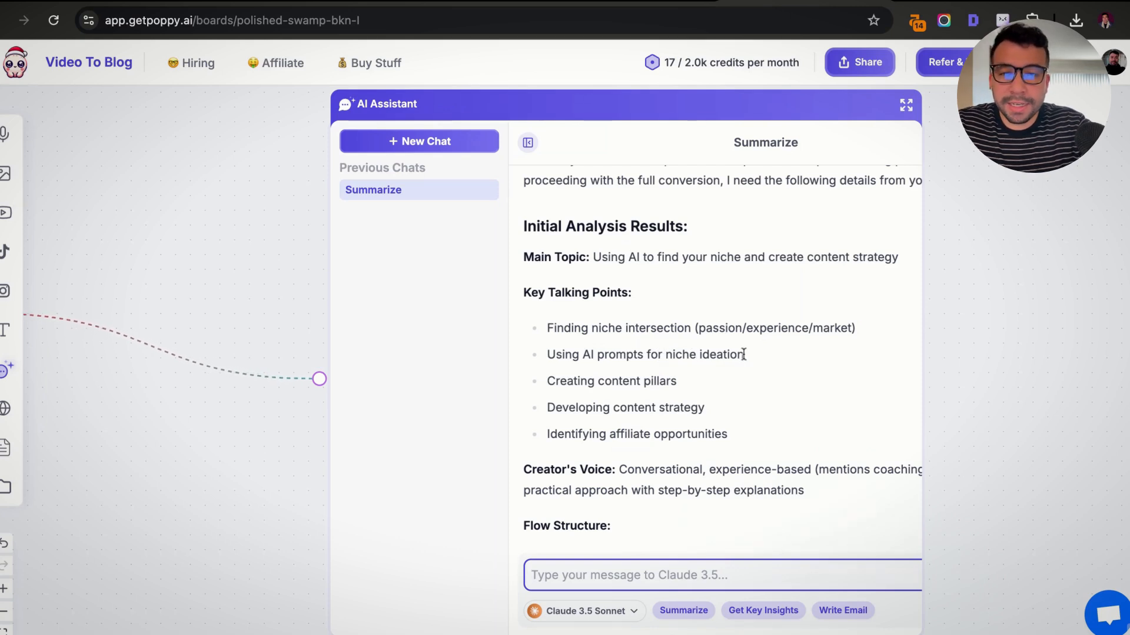
scroll(677, 342, "down", 3)
left_click_drag(620, 324, 812, 324)
scroll(679, 305, "down", 5)
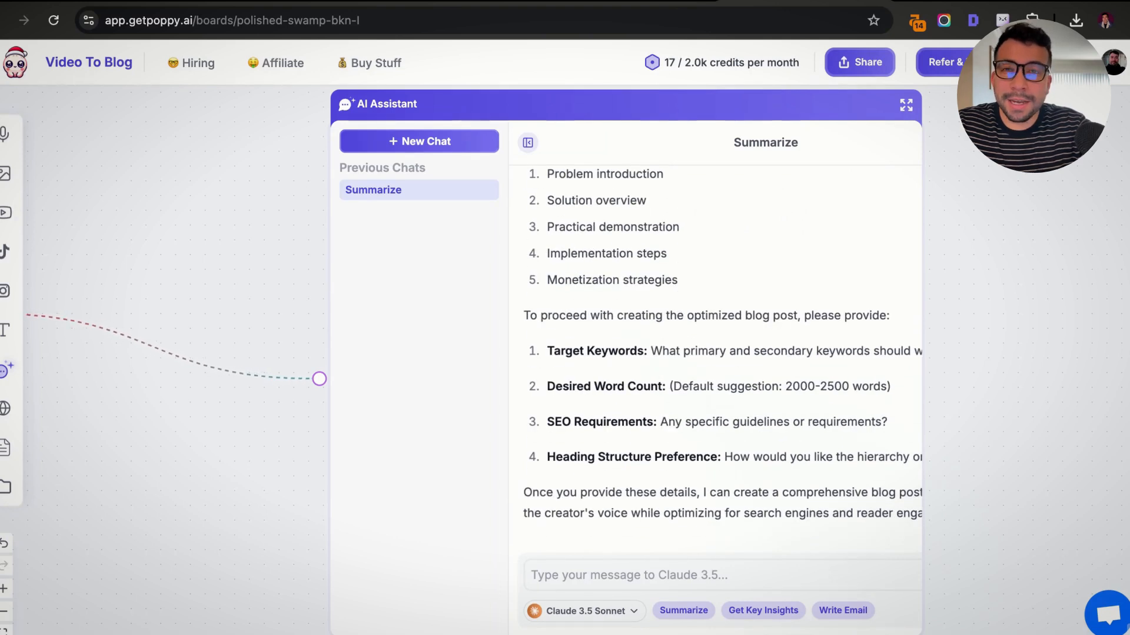
Step: Start the reply with "Main target: How to find your niche with AI" and, on a new line, "word count: 1800 words"
left_click(724, 368)
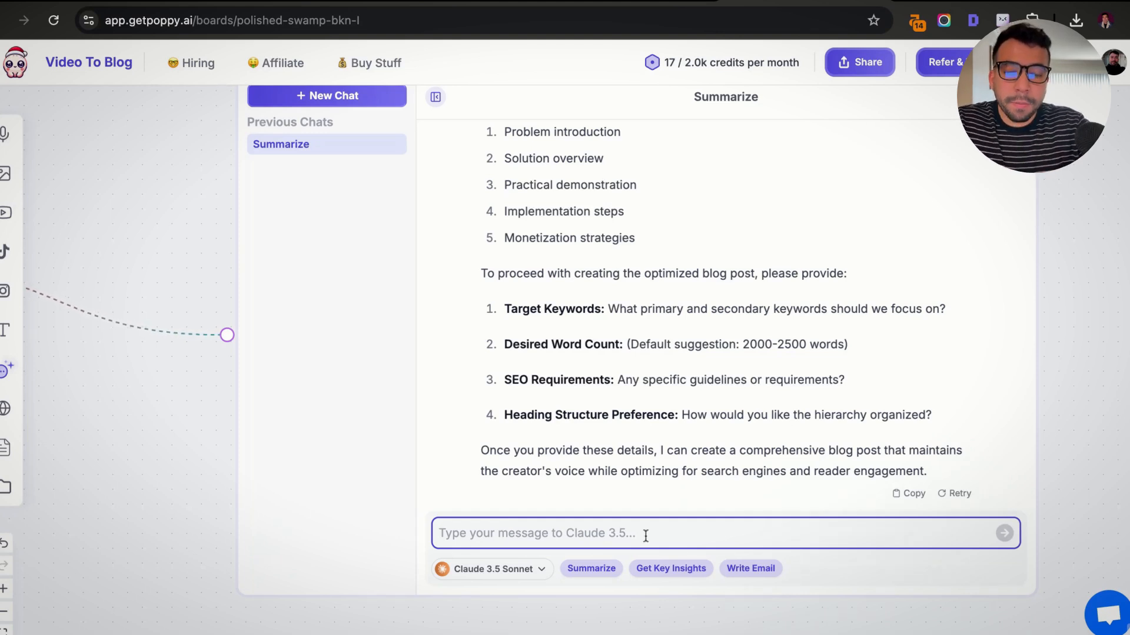
type("Main target: How to find your niche with AI")
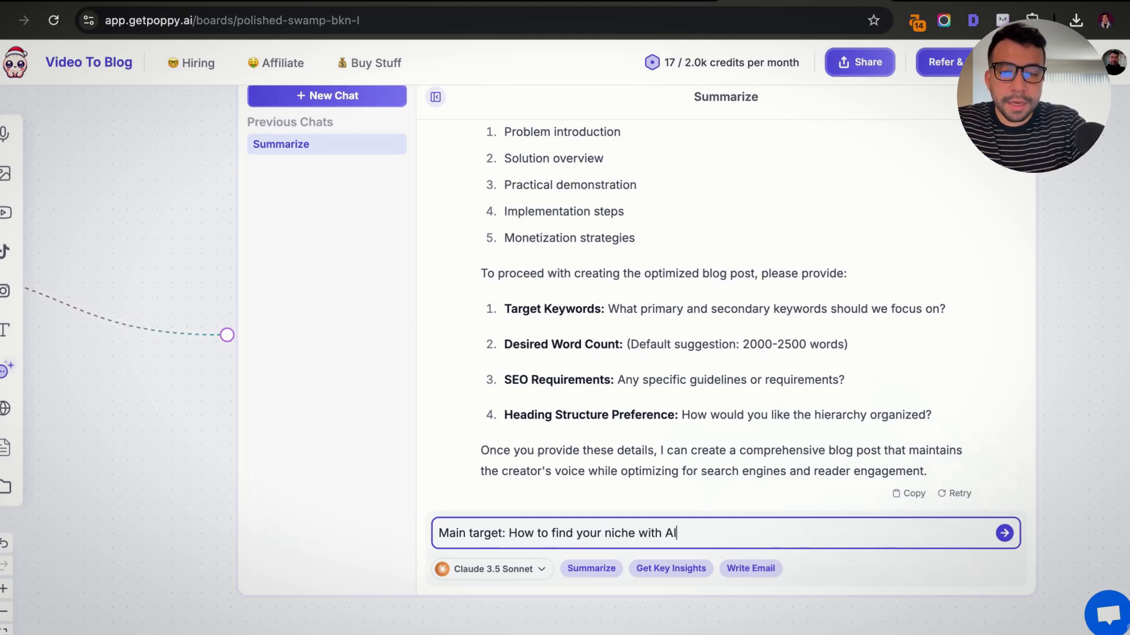
key("shift+Return")
type("word count: 1800 words")
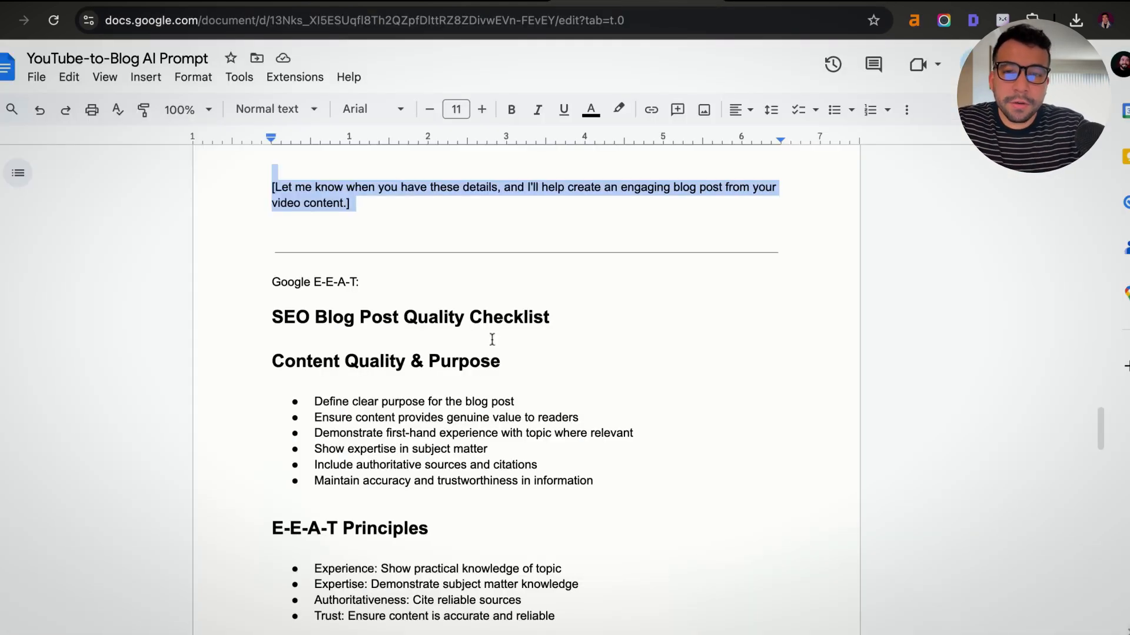
Step: Examine the SEO Blog Post Quality Checklist in the prompt document, especially the E-E-A-T Principles
left_click(622, 342)
scroll(370, 273, "down", 3)
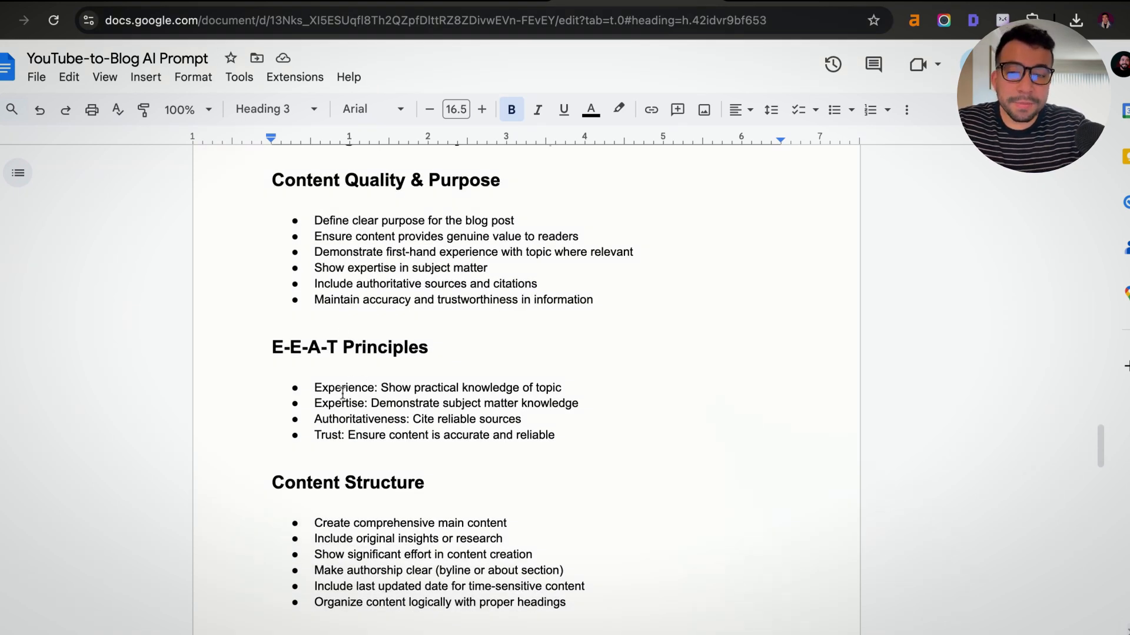
left_click_drag(314, 389, 388, 389)
left_click_drag(314, 419, 375, 417)
left_click(429, 373)
left_click(383, 433)
scroll(390, 428, "down", 2)
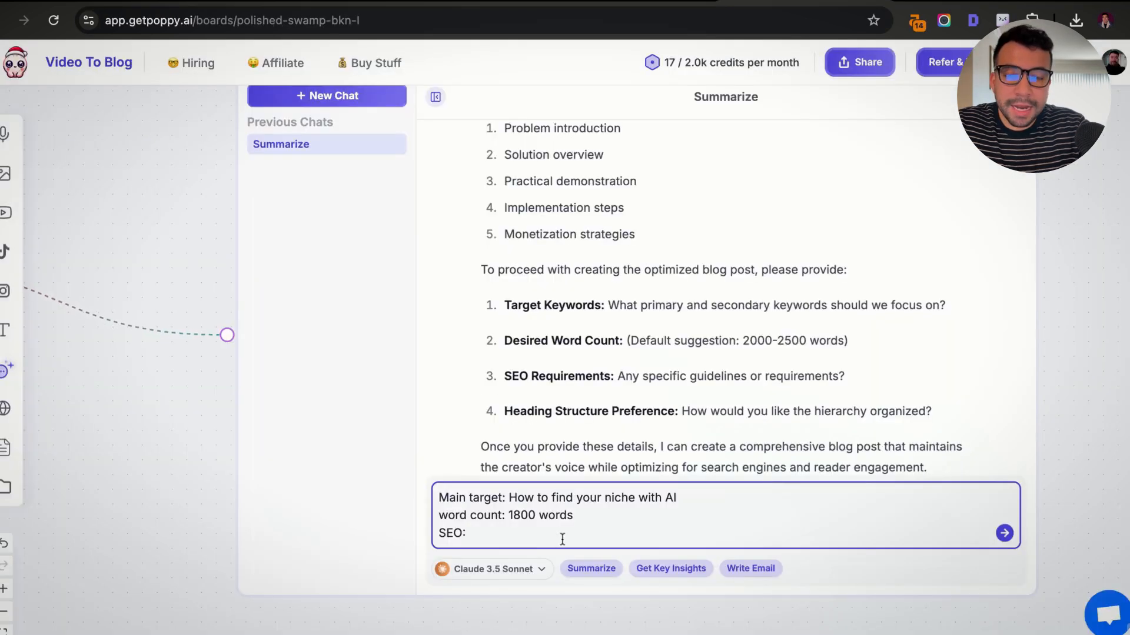
Step: Paste the SEO checklist under "SEO:" in the reply, add "now heading: H1. H2. H3" and send the message
key("shift+Return")
key("ctrl+v")
type("now")
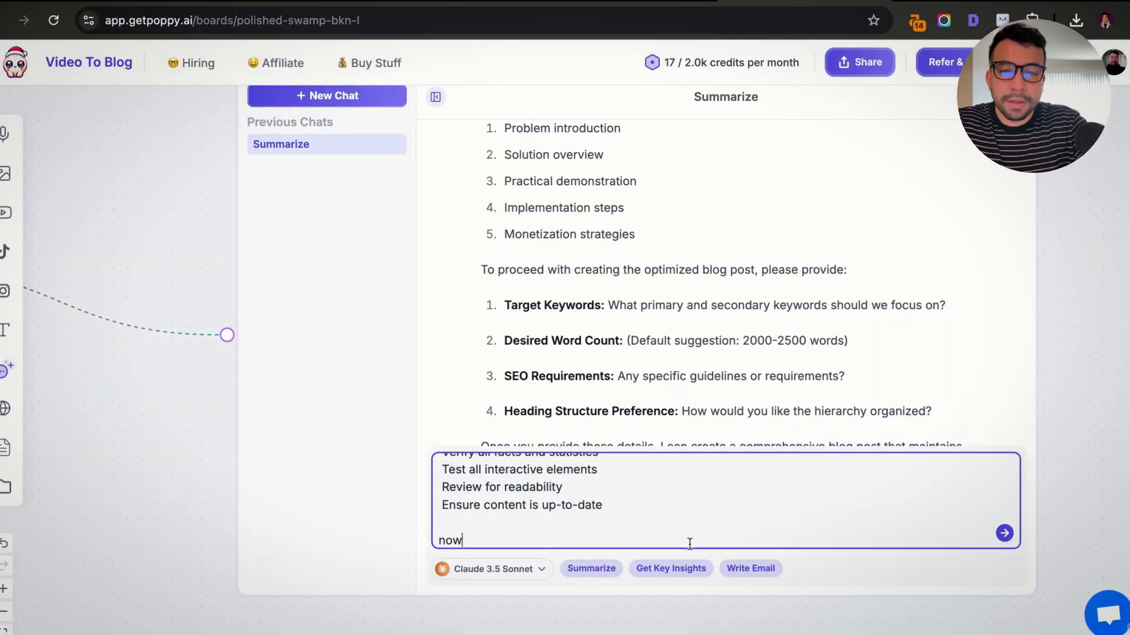
type(" heading:")
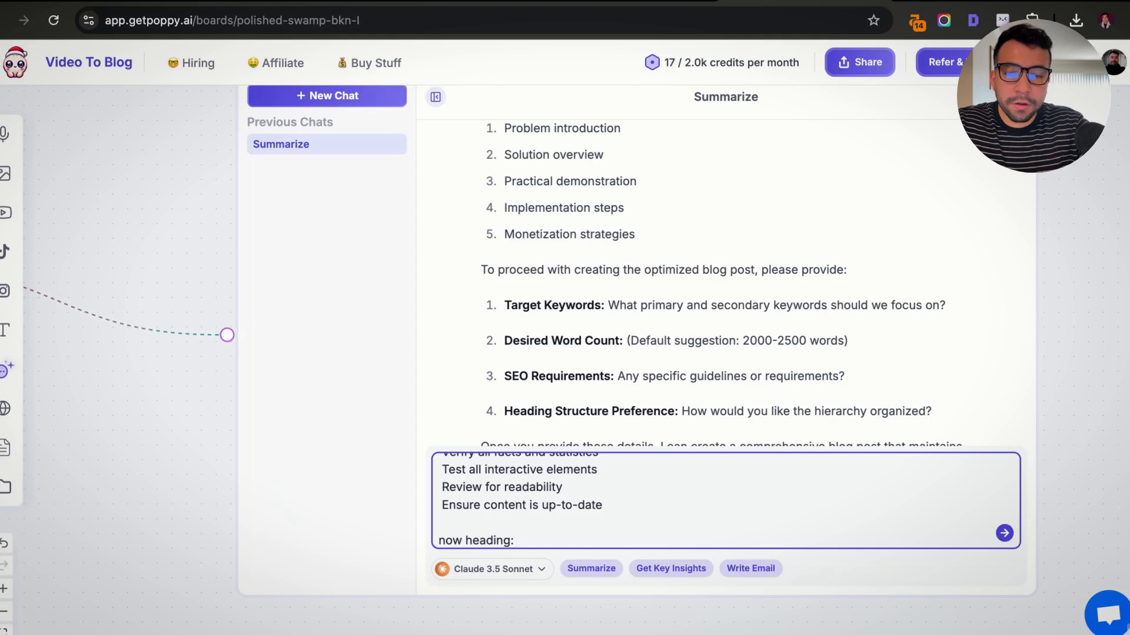
type(" H1. H2. H3")
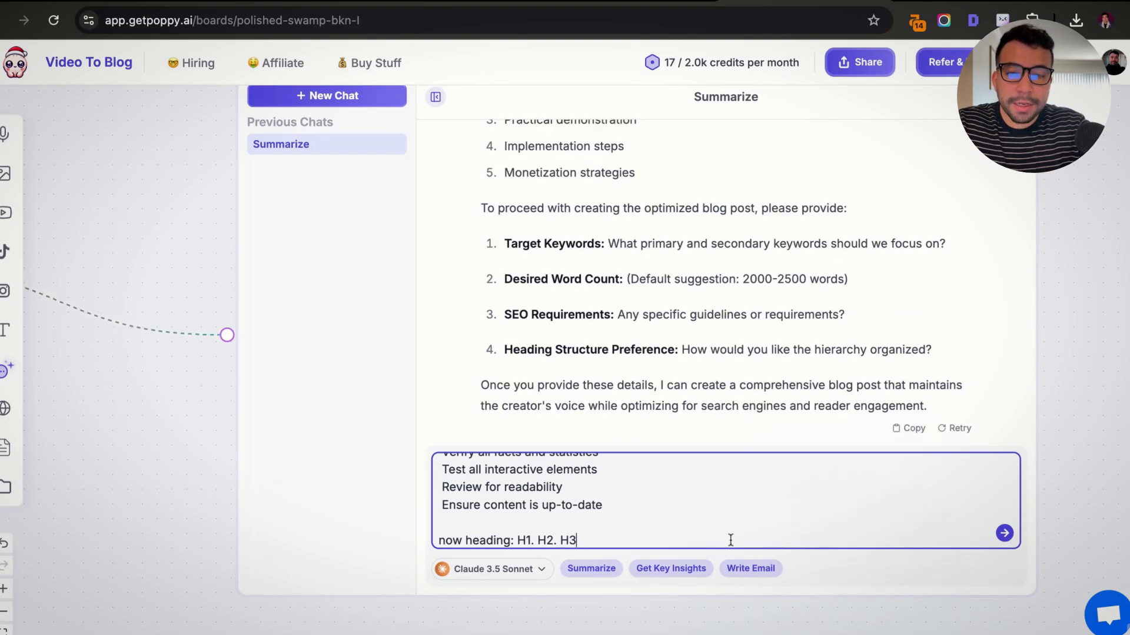
key("shift+Return")
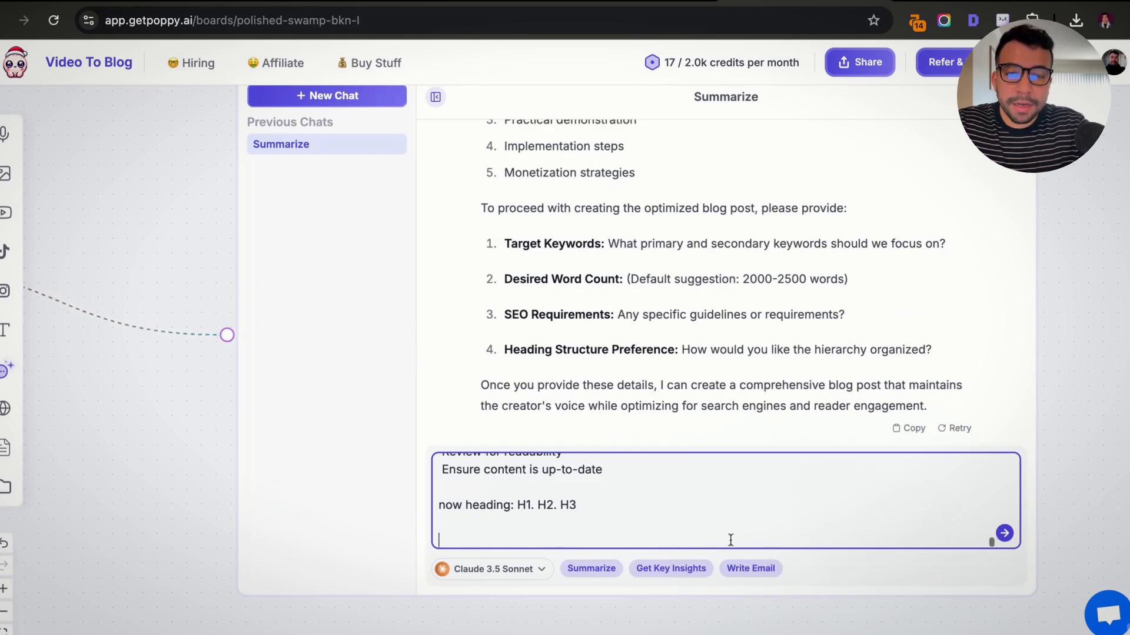
key("Return")
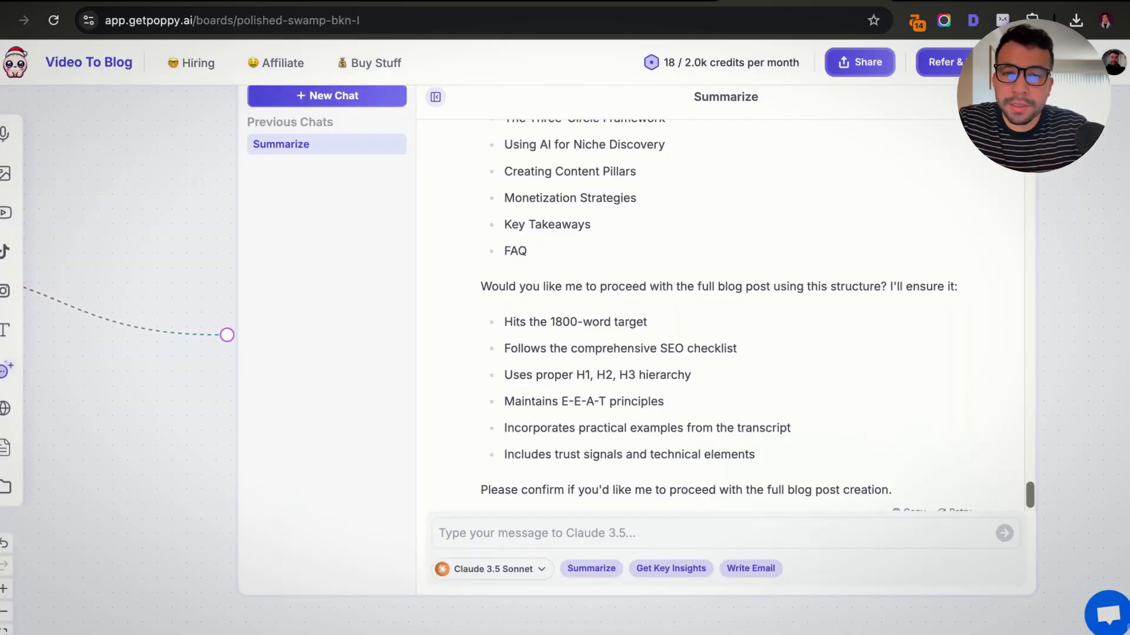
Step: Review the proposed blog post structure and approve it by replying "yes proceed"
scroll(647, 330, "up", 2)
left_click_drag(615, 332, 449, 159)
left_click(797, 278)
scroll(703, 289, "down", 2)
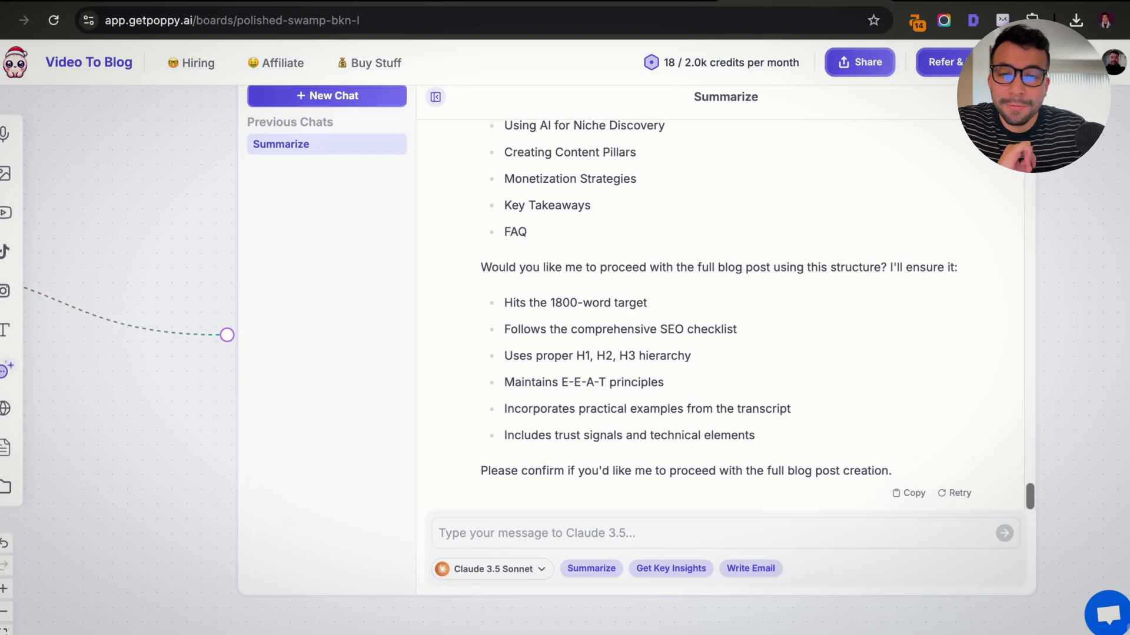
type("yes proceed")
key("Return")
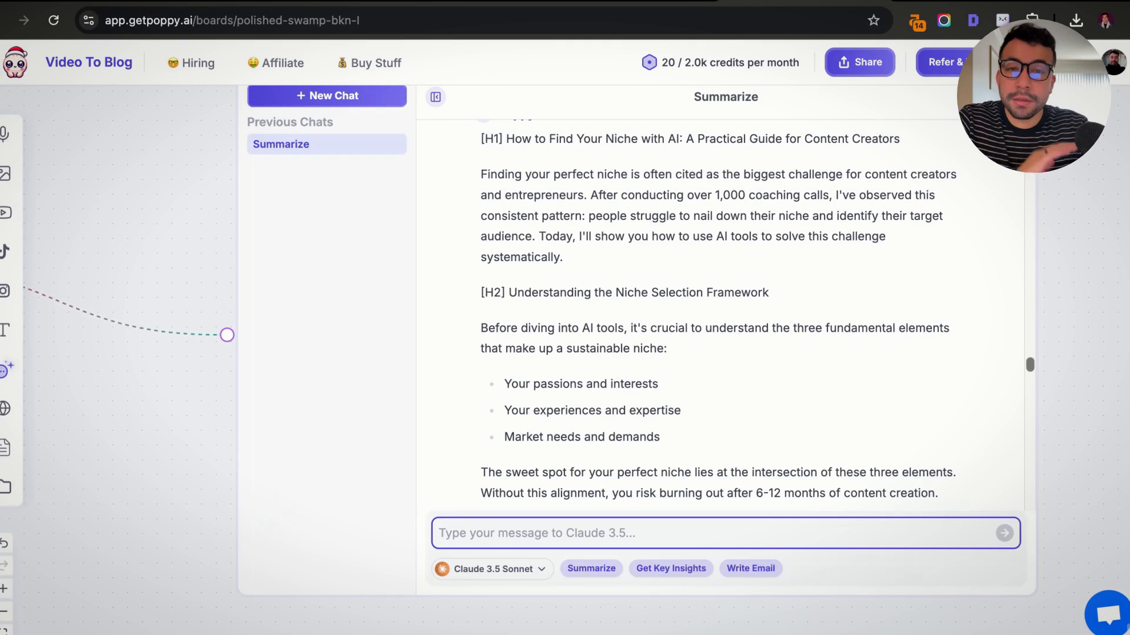
Step: Read the opening sections of the generated niche-finding blog post in the chat and its formatted version in the Google Doc
scroll(649, 257, "up", 2)
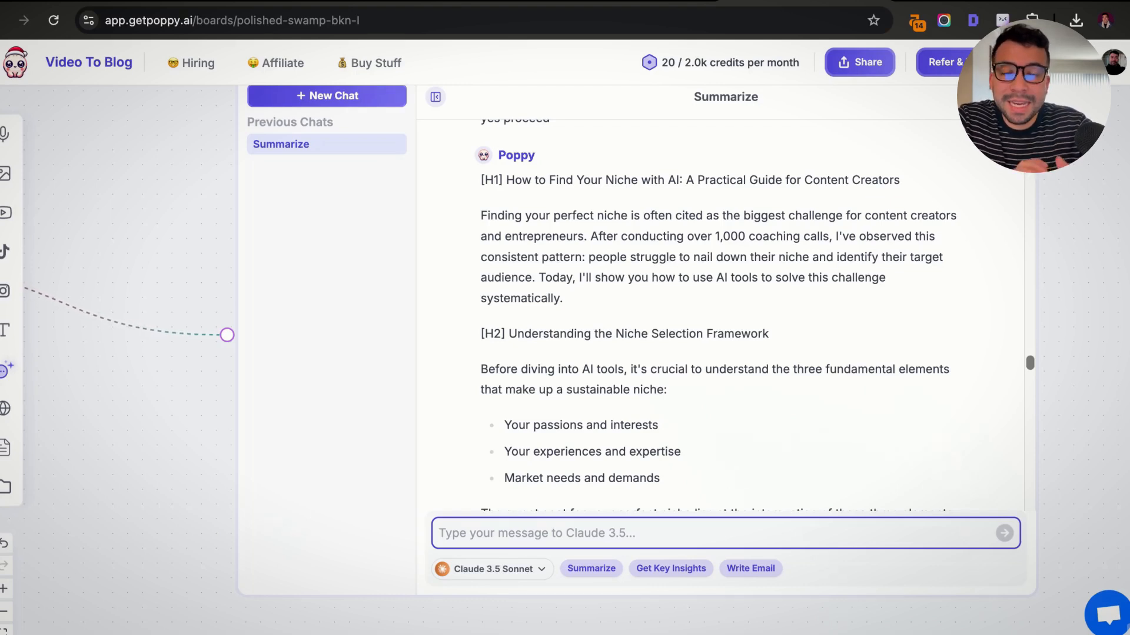
scroll(709, 344, "down", 3)
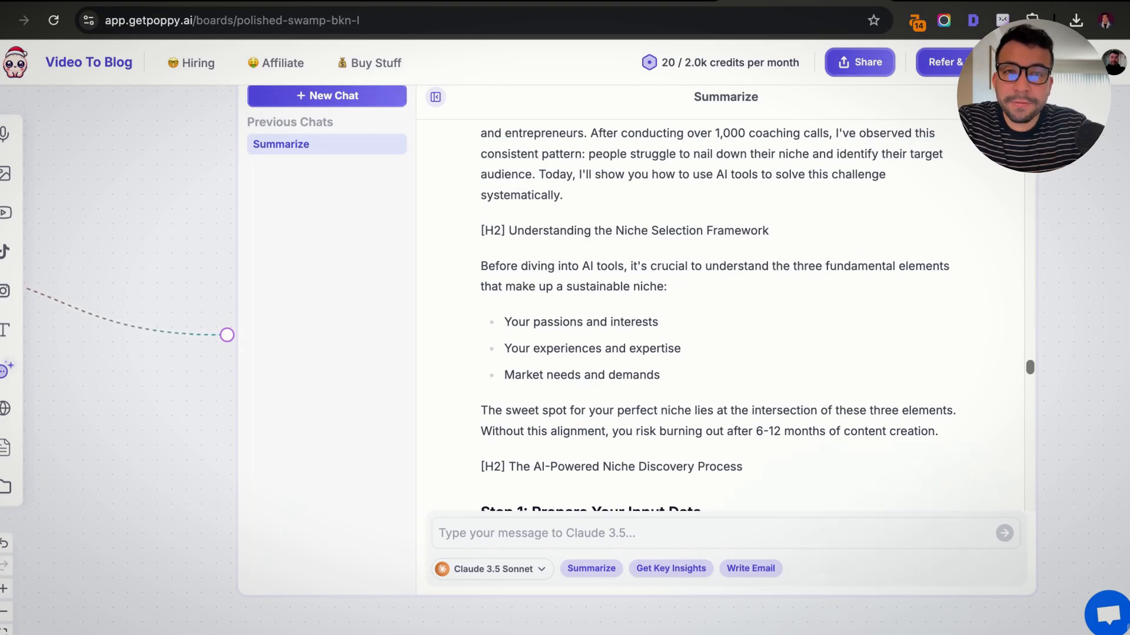
scroll(934, 402, "down", 1)
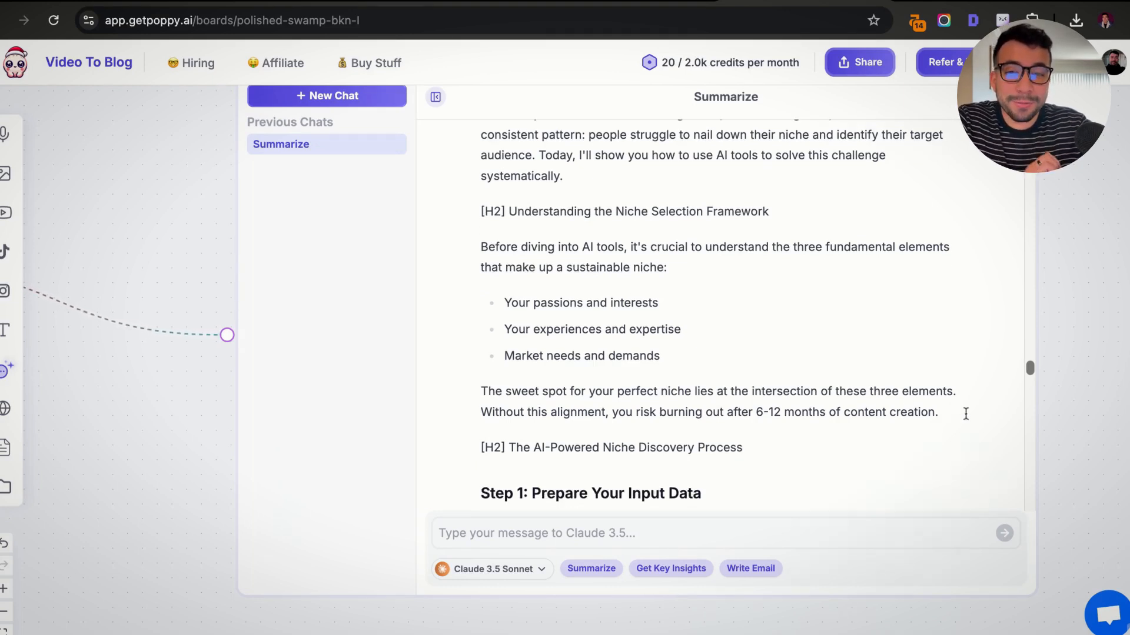
left_click_drag(533, 328, 961, 412)
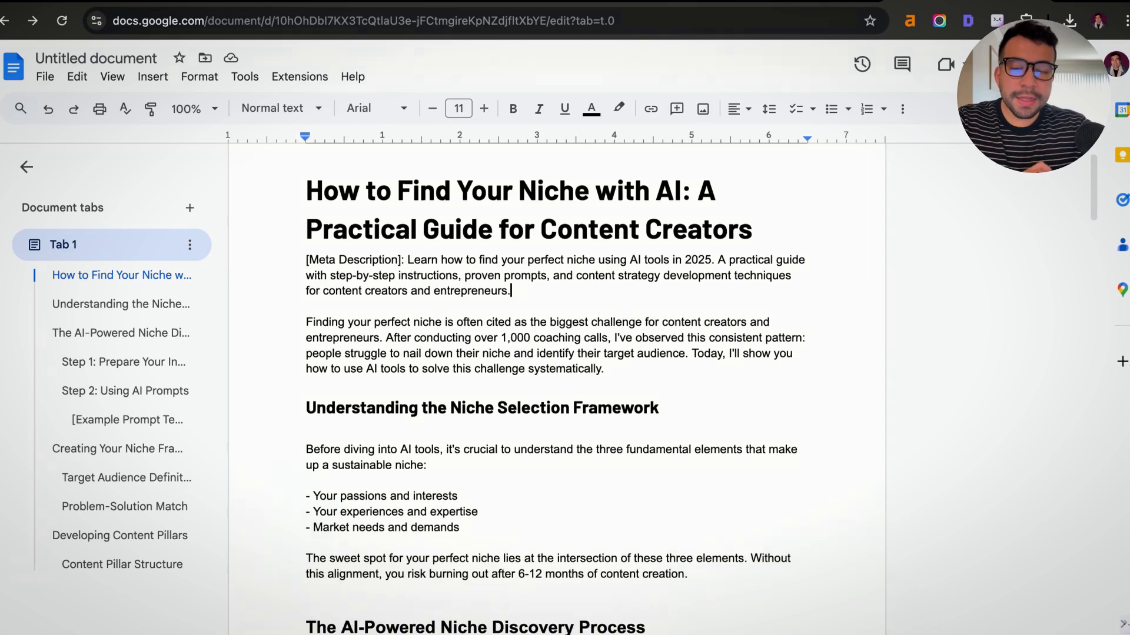
scroll(530, 261, "down", 1)
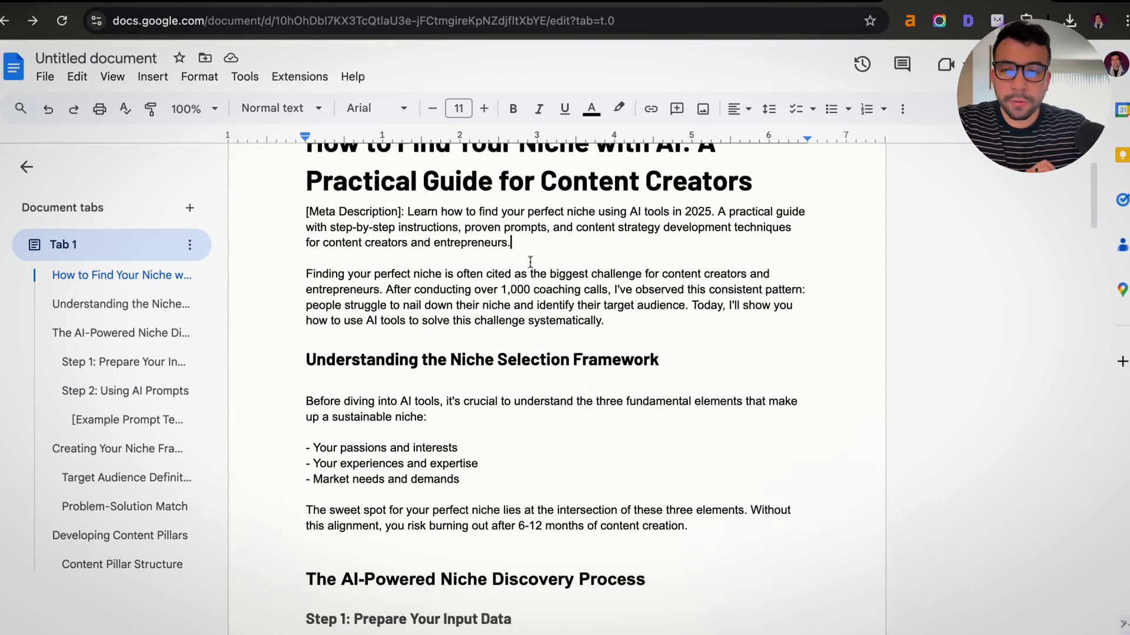
Step: Read the Niche Selection Framework and AI-Powered Niche Discovery Process sections of the formatted blog post, checking their headings and lists
scroll(520, 316, "down", 1)
scroll(519, 316, "down", 4)
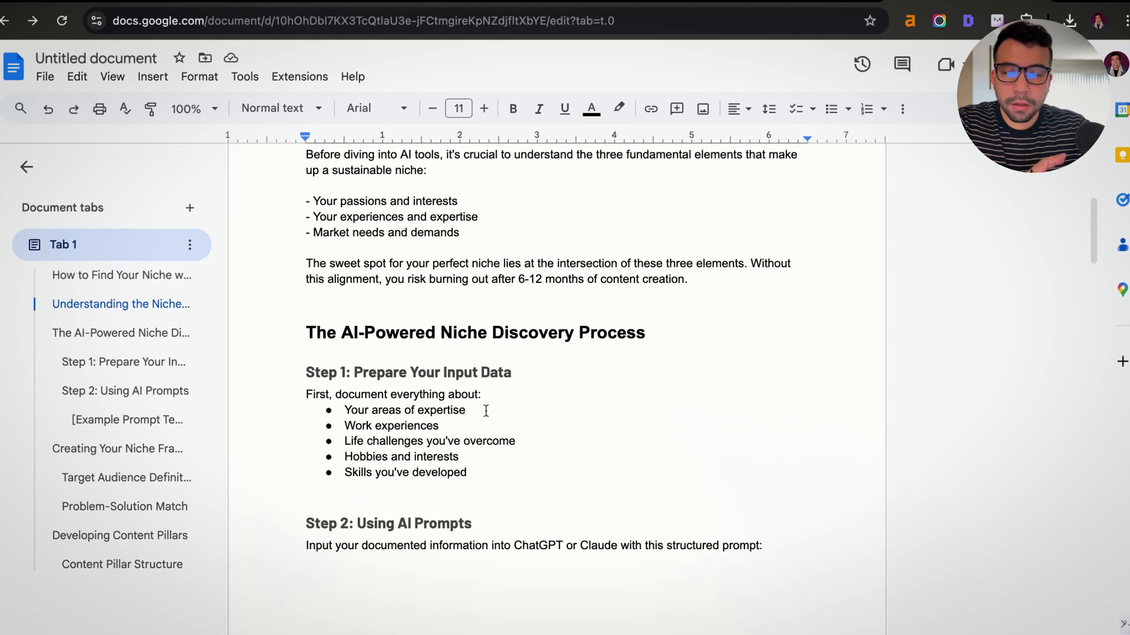
scroll(486, 410, "up", 2)
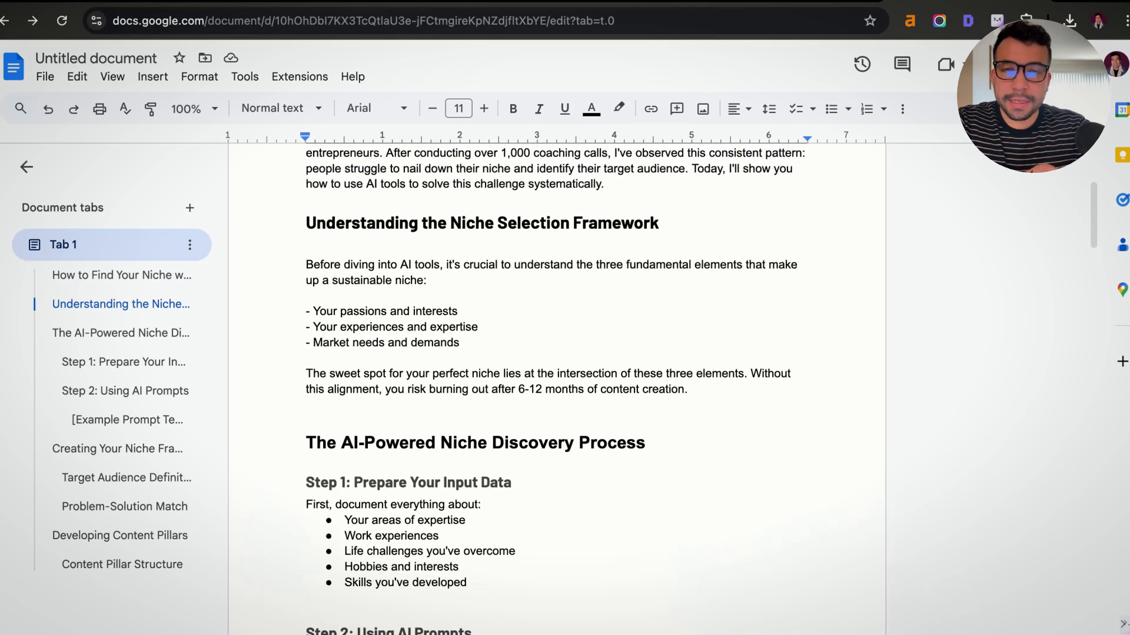
scroll(598, 560, "down", 2)
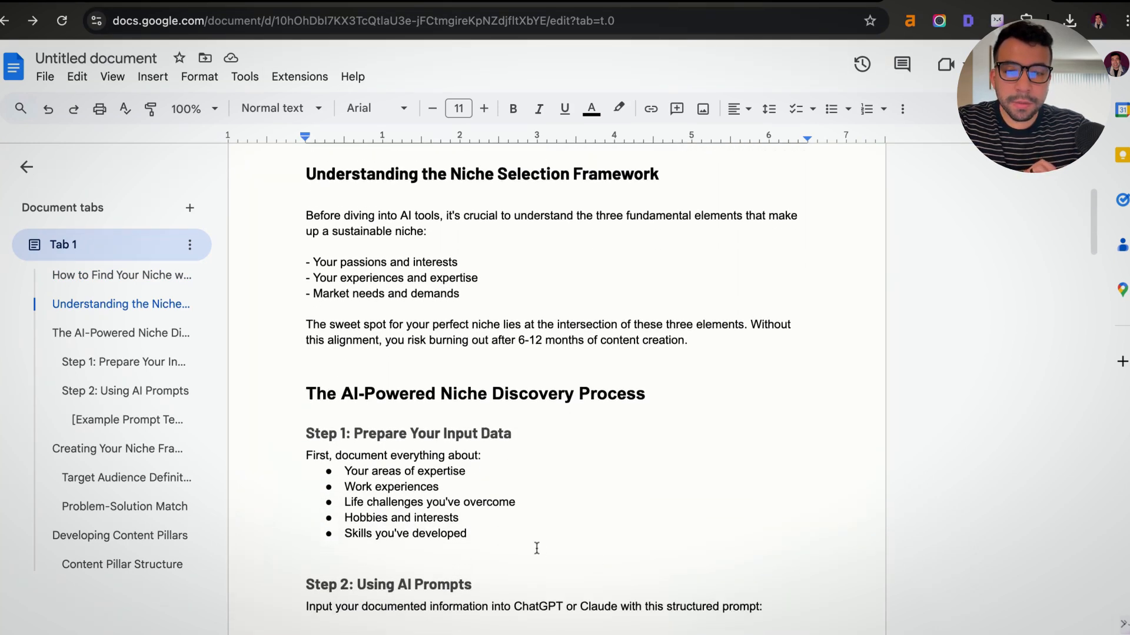
double_click(559, 514)
left_click_drag(558, 515, 321, 429)
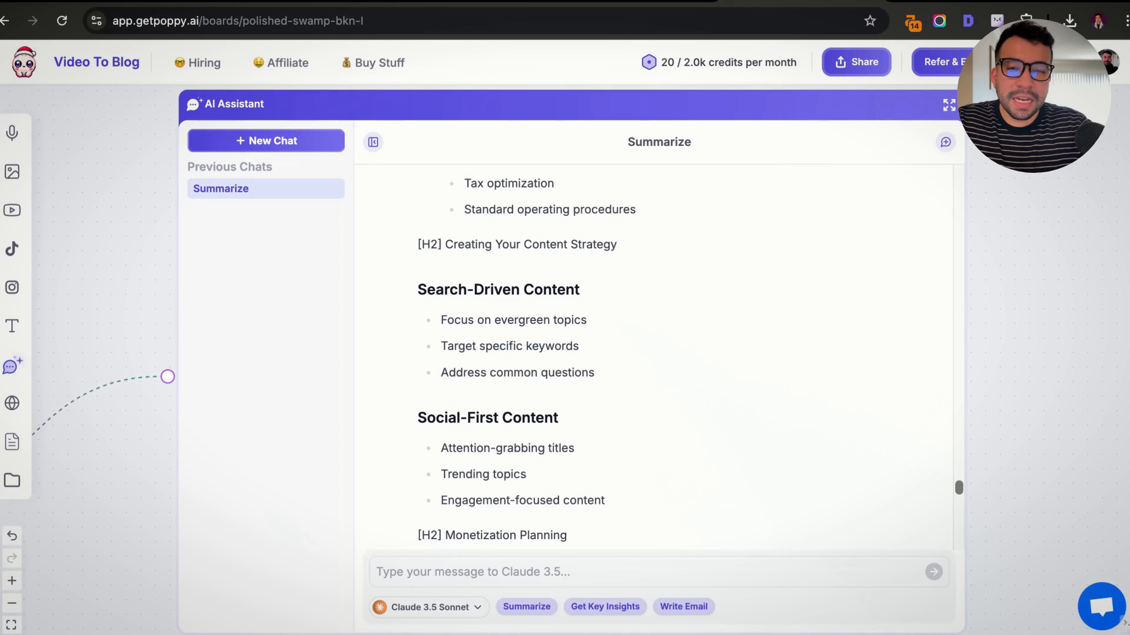
Step: Switch to Poppy's AI Assistant and send "Write a 175 word paragraph section for this heading" for the "Creating Your Content Strategy" heading
scroll(659, 358, "down", 1)
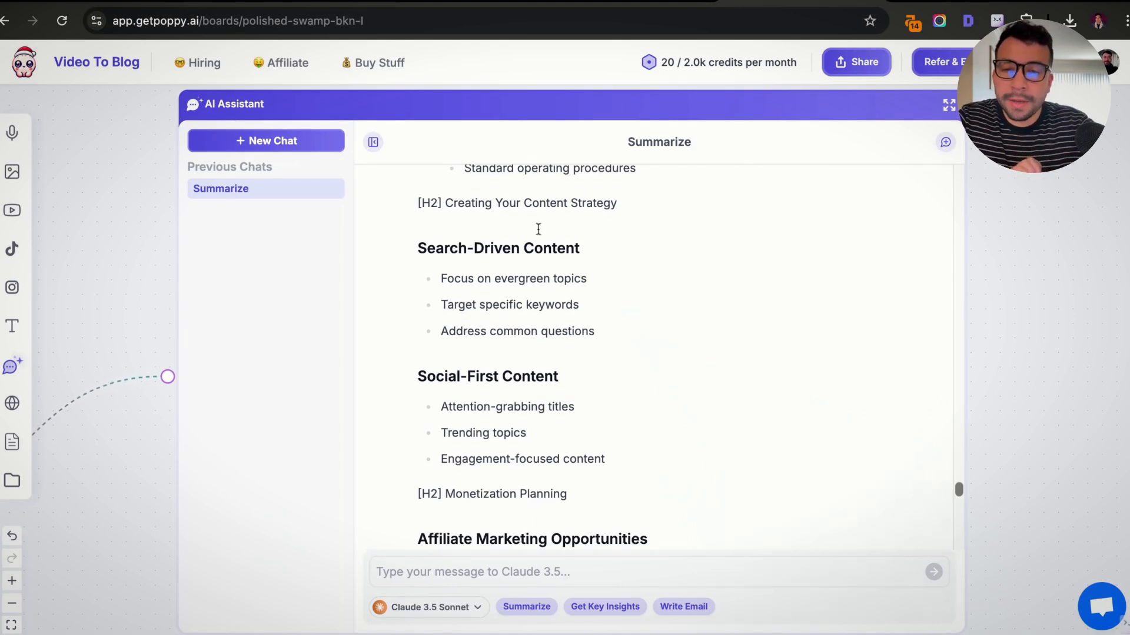
scroll(502, 249, "down", 1)
left_click(658, 571)
type("Write a ")
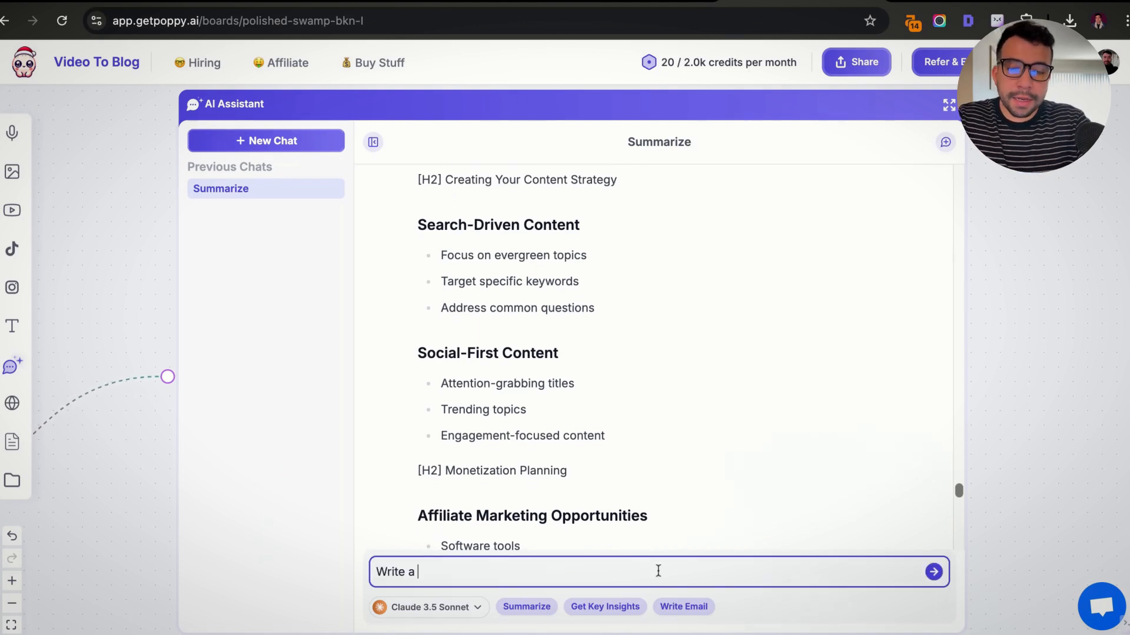
type("175 word paragraph section for this heading")
key("Return")
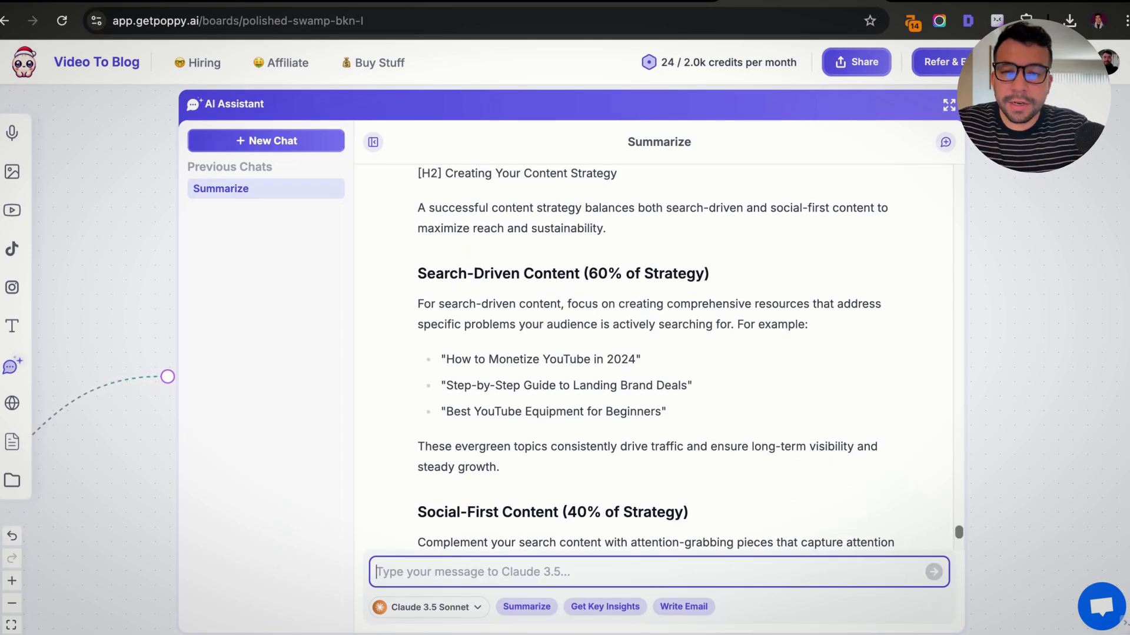
Step: Examine the expanded "Creating Your Content Strategy" section, including the search-driven and social-first content paragraphs and their example titles
scroll(520, 319, "down", 1)
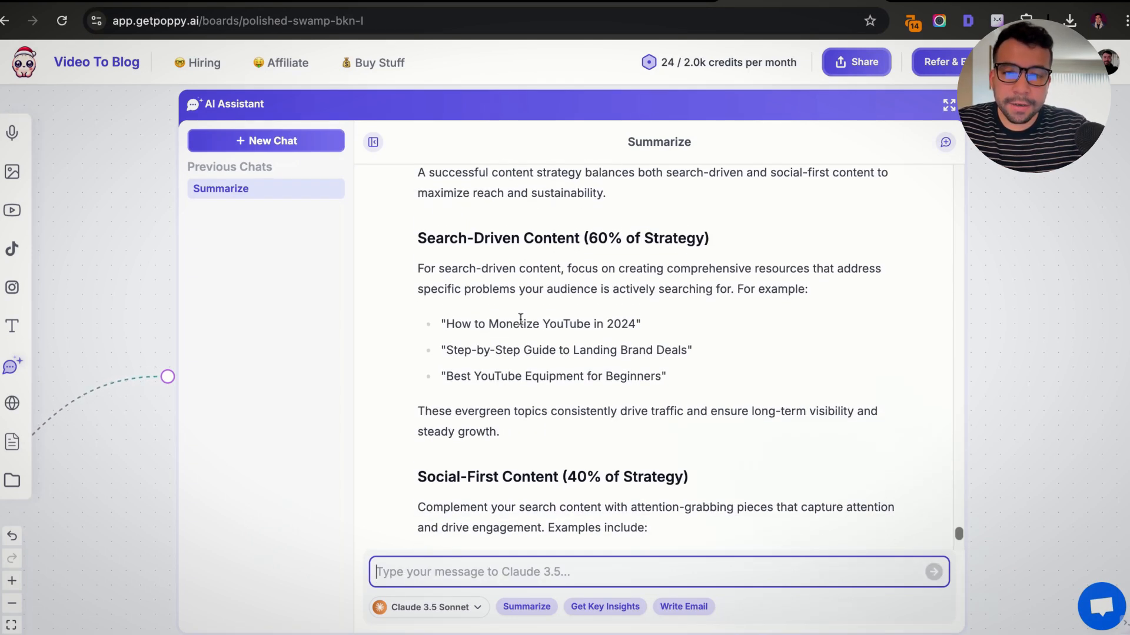
scroll(459, 258, "up", 1)
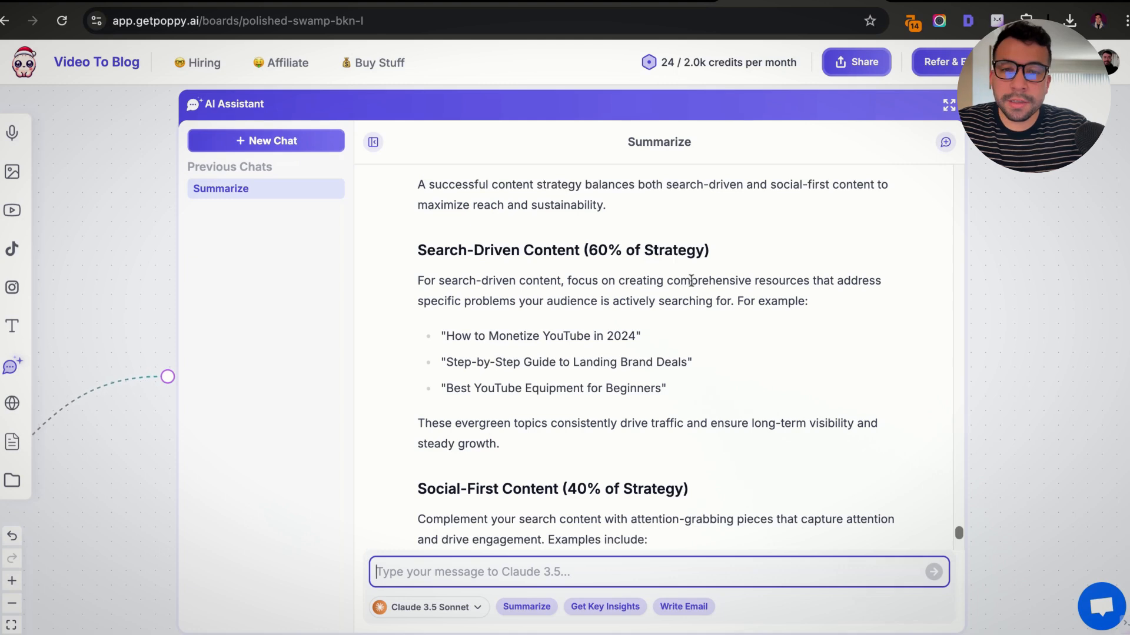
scroll(709, 388, "down", 2)
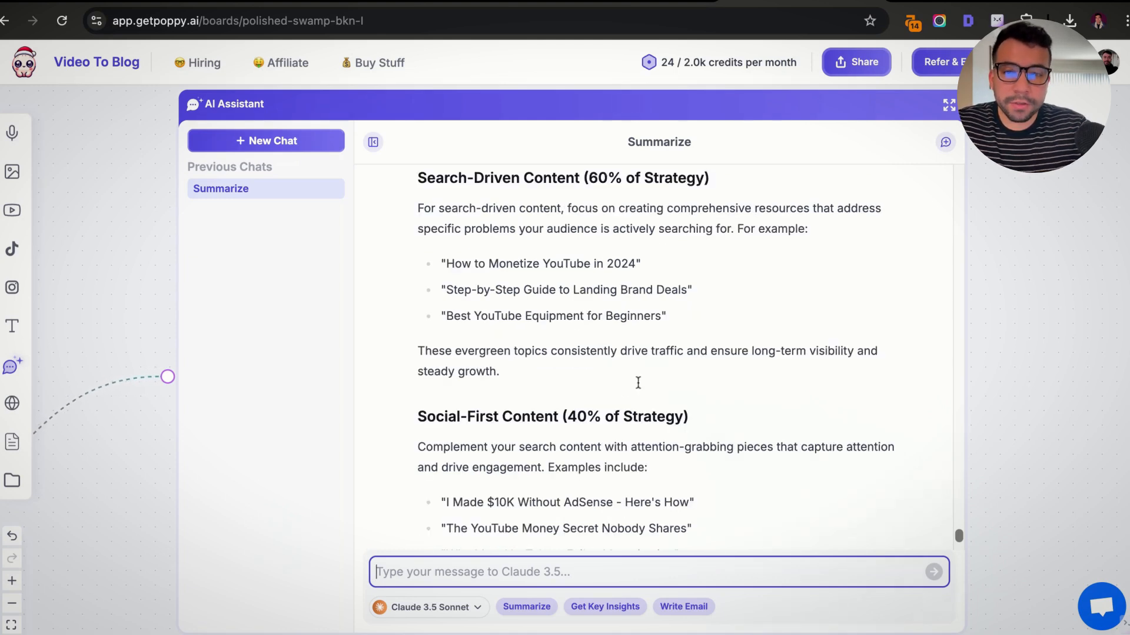
left_click_drag(417, 204, 802, 227)
left_click(839, 240)
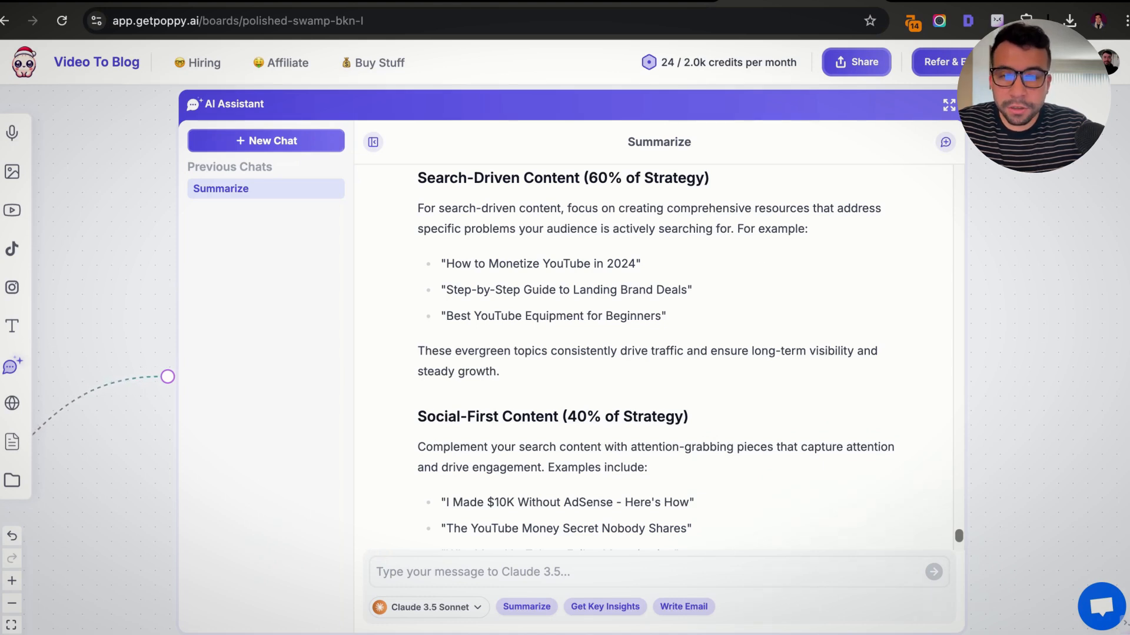
left_click_drag(458, 263, 678, 263)
left_click(723, 263)
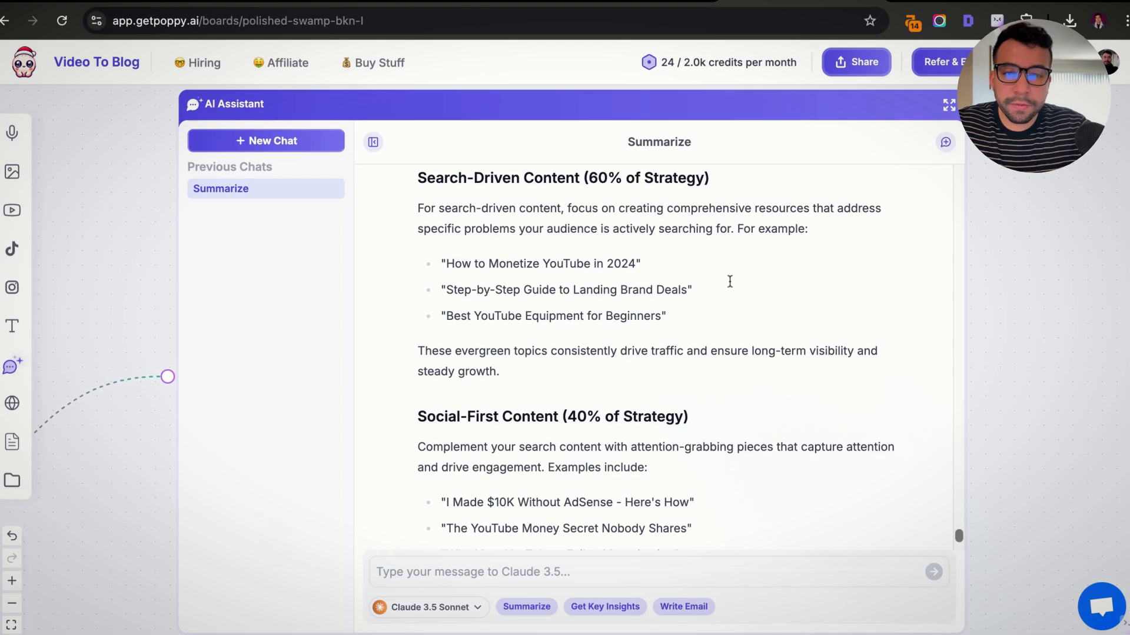
scroll(662, 288, "down", 3)
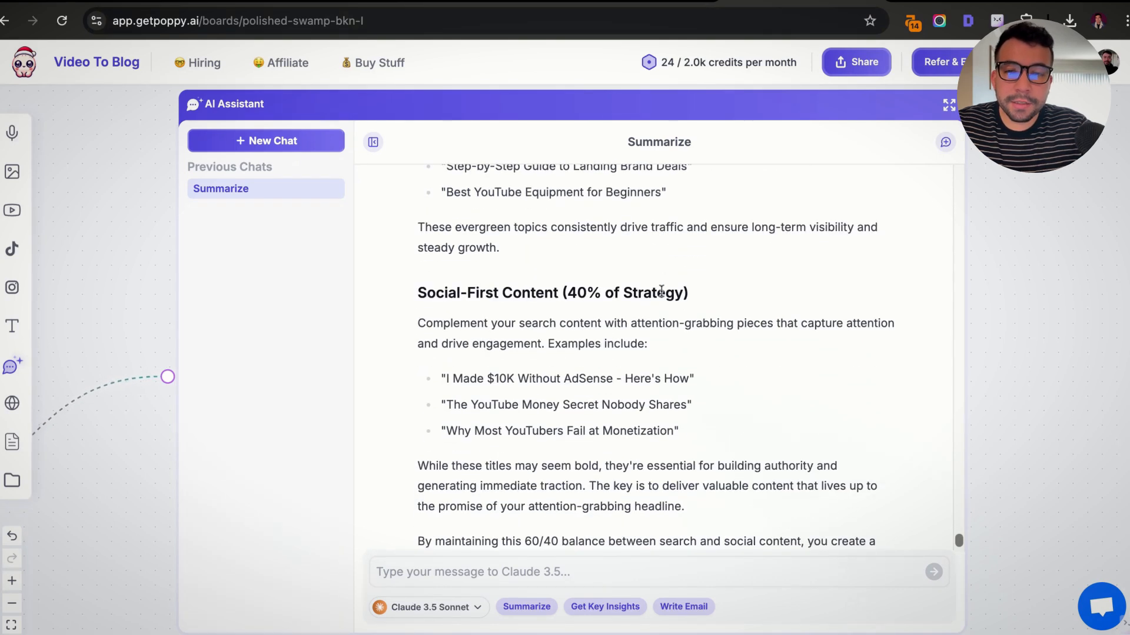
scroll(582, 303, "down", 1)
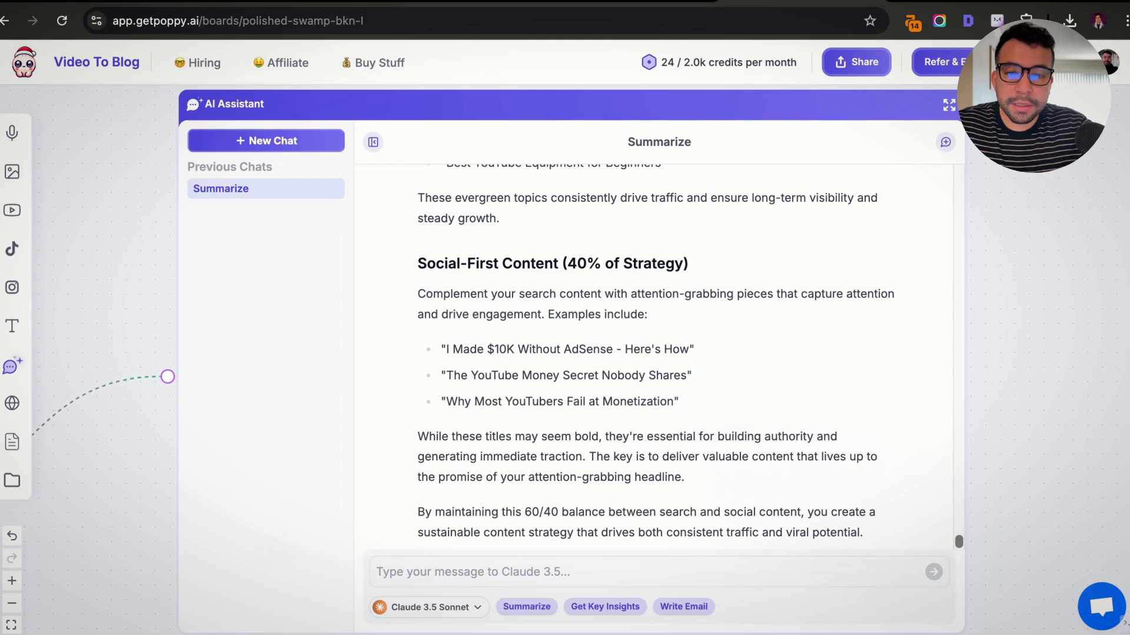
scroll(693, 430, "down", 1)
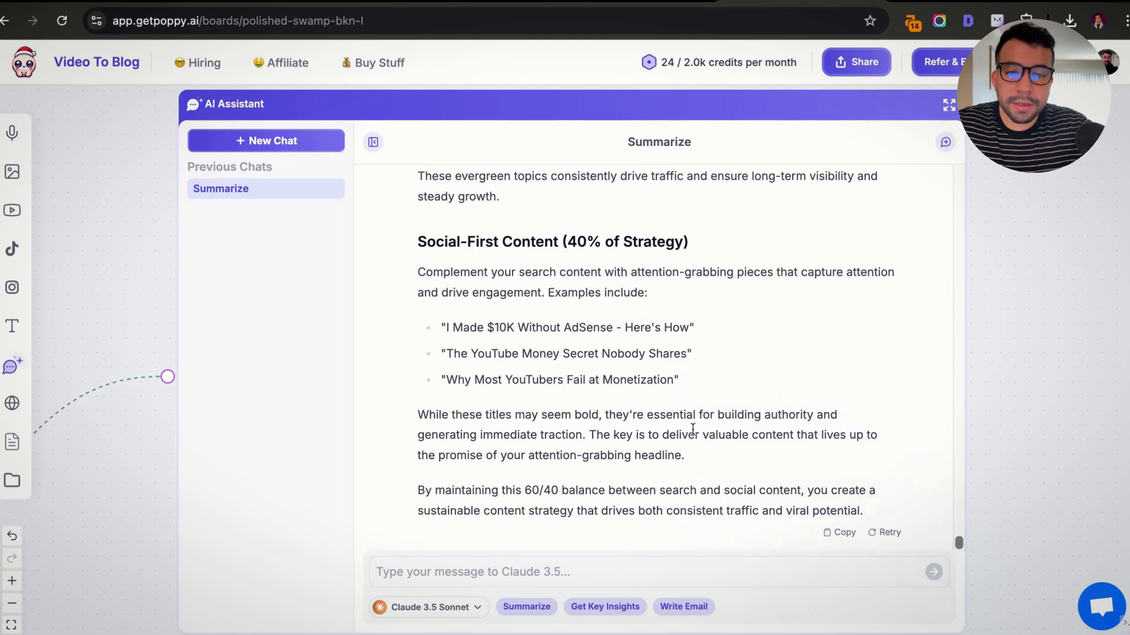
scroll(669, 425, "up", 3)
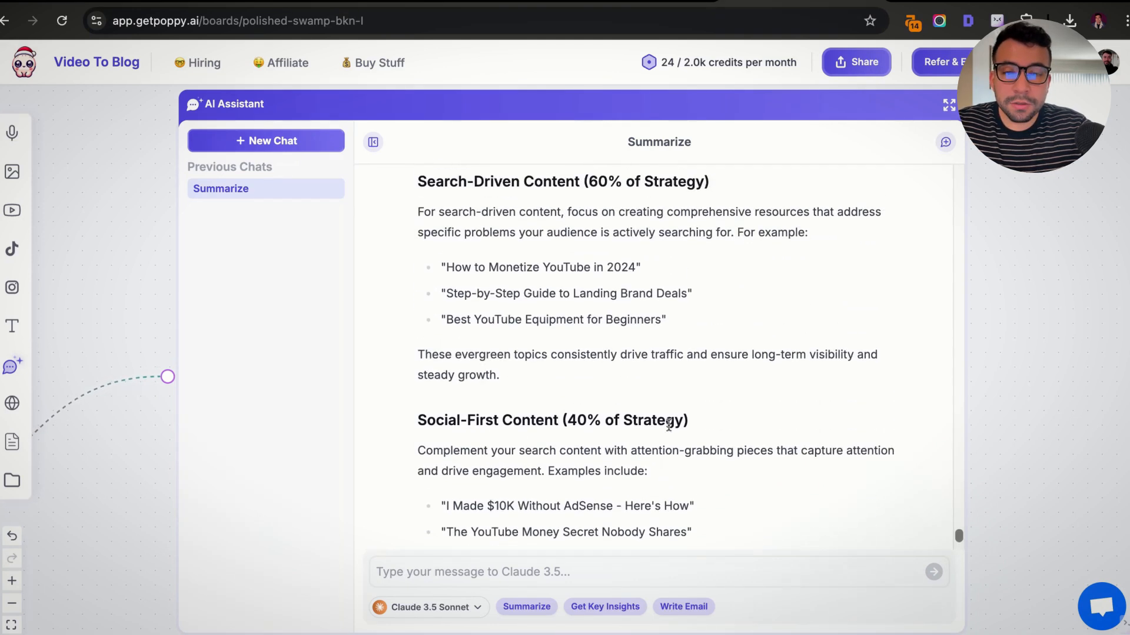